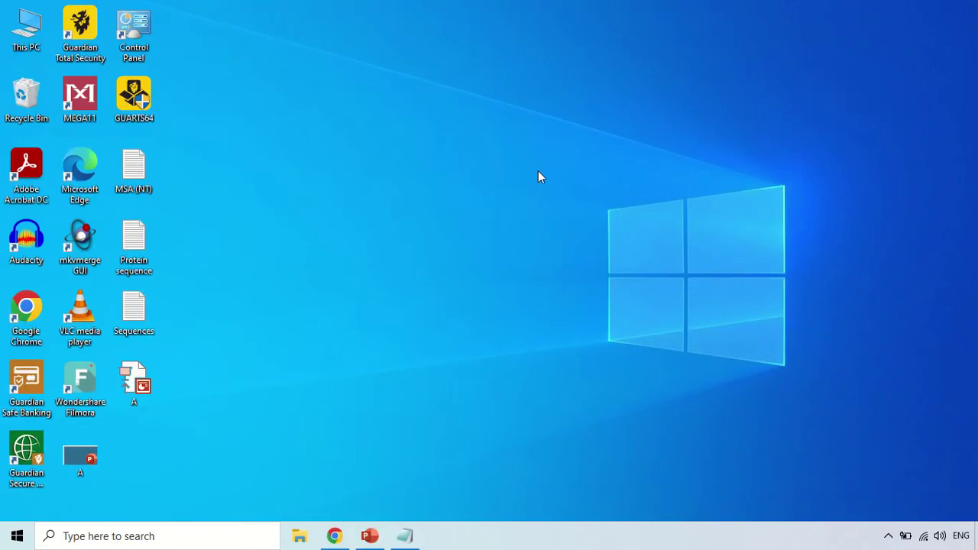
Step: Restore the Chrome window showing the Google homepage from the taskbar
left_click(335, 536)
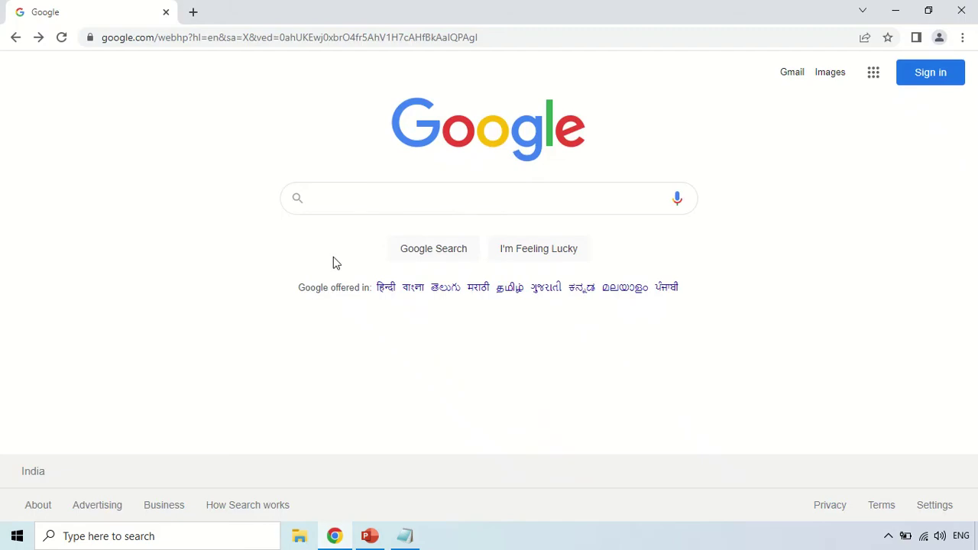
Step: Search Google for 'EMBOSS WATER' using the 'emboss water' suggestion
left_click(365, 199)
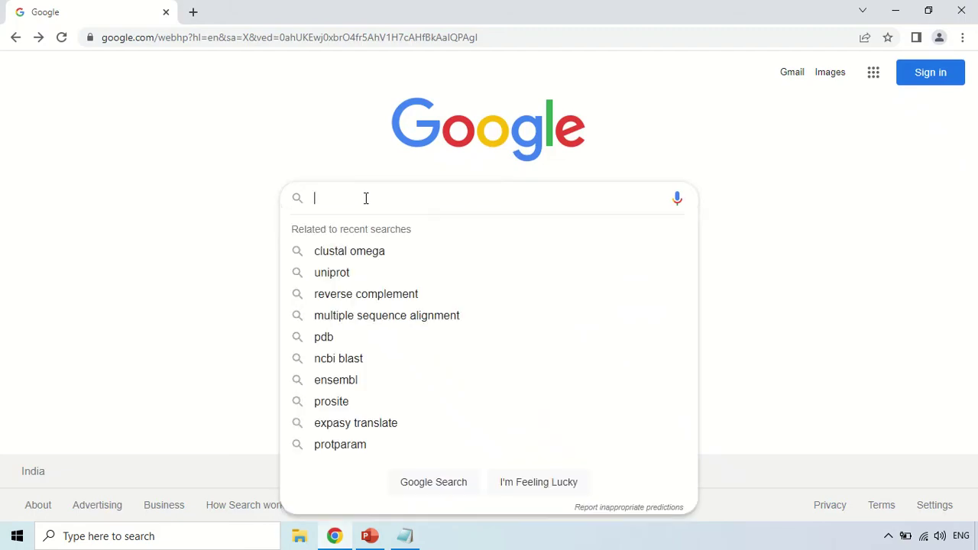
type("EMBOSSWATER")
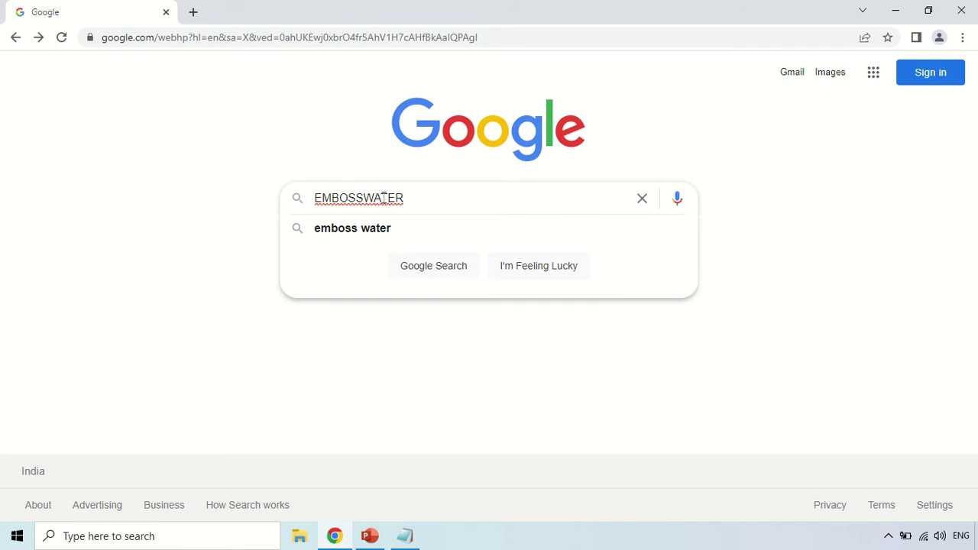
left_click(359, 227)
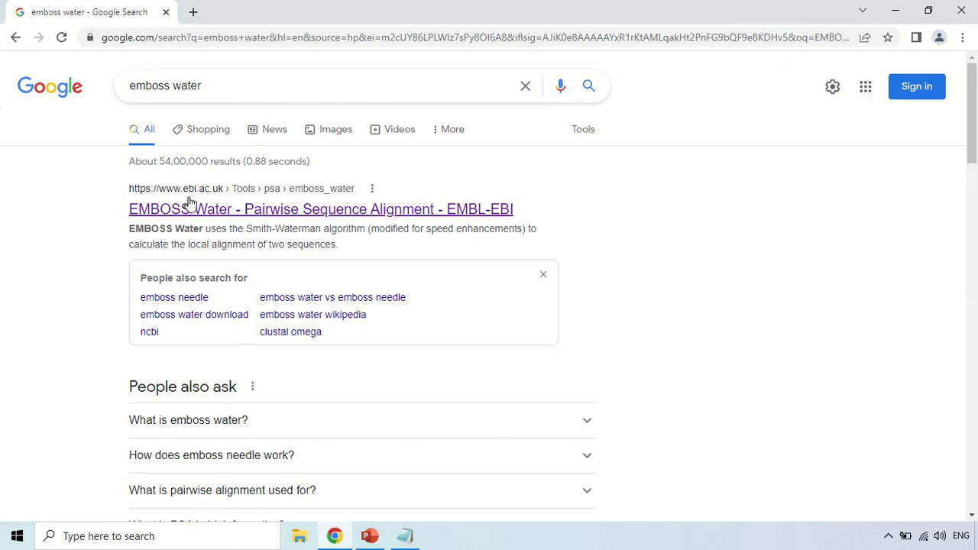
Step: Open the EMBL-EBI EMBOSS Water result and scroll down to the Pairwise Sequence Alignment form
left_click(206, 215)
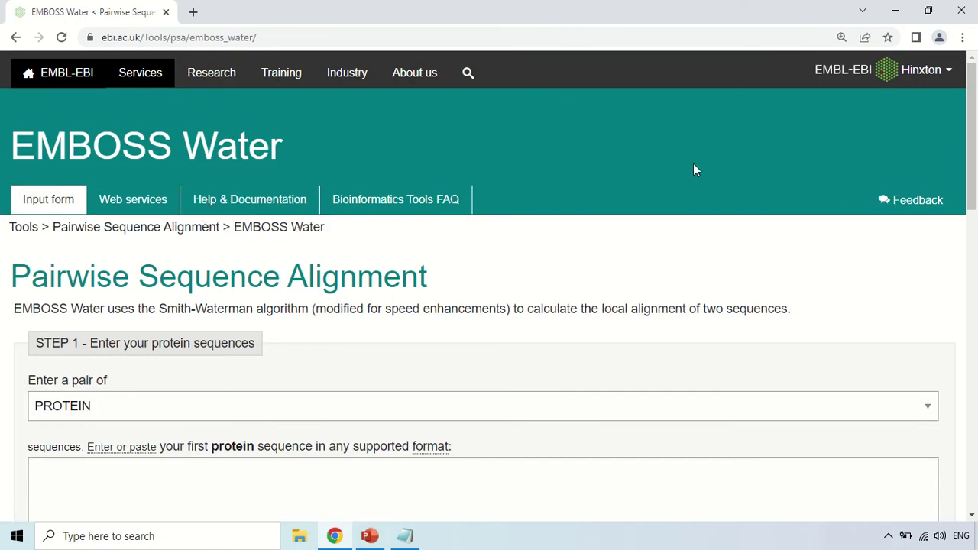
left_click_drag(13, 149, 304, 156)
left_click(321, 241)
scroll(321, 240, "down", 1)
left_click_drag(10, 206, 444, 226)
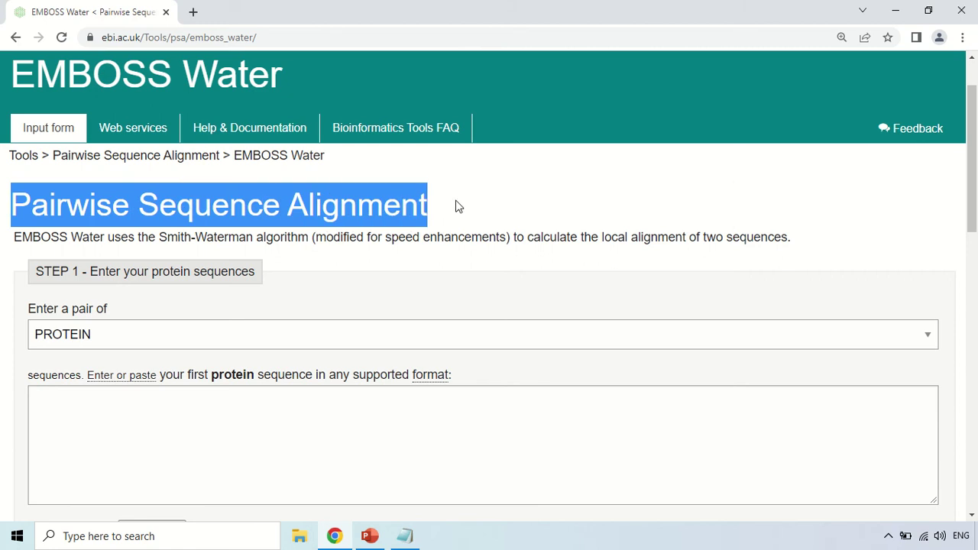
left_click(476, 196)
scroll(476, 233, "down", 2)
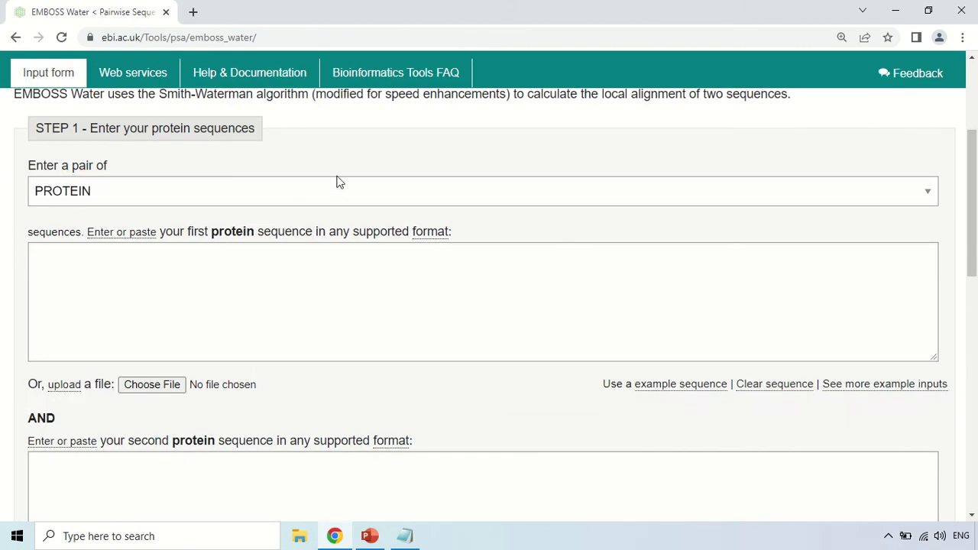
Step: Set the sequence type to DNA, then bring up the Sequences notes in Notepad
left_click(298, 197)
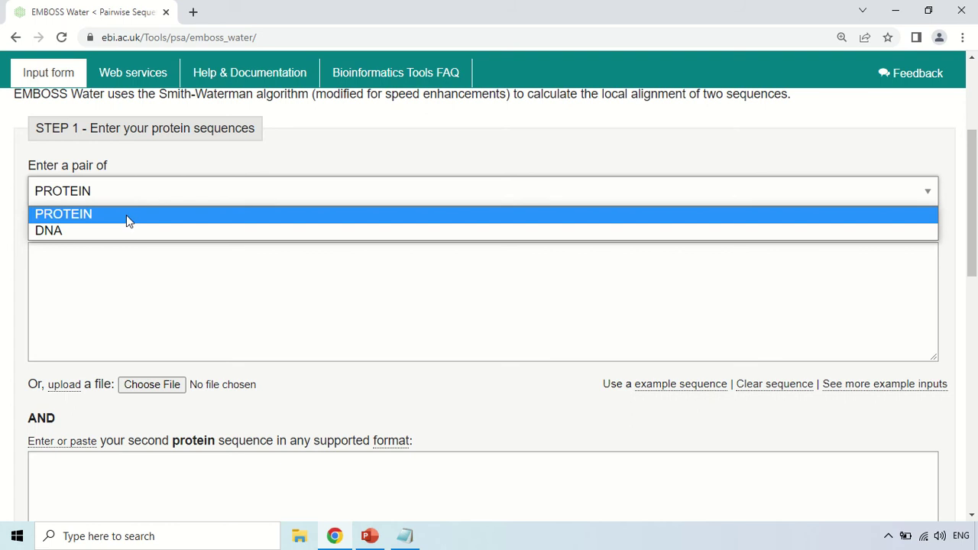
left_click(71, 233)
scroll(11, 239, "down", 2)
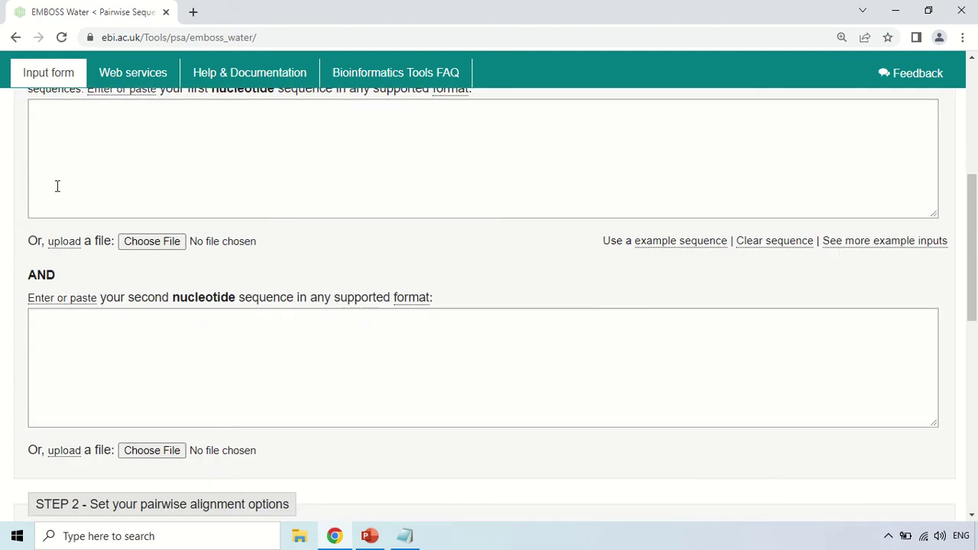
scroll(336, 153, "up", 1)
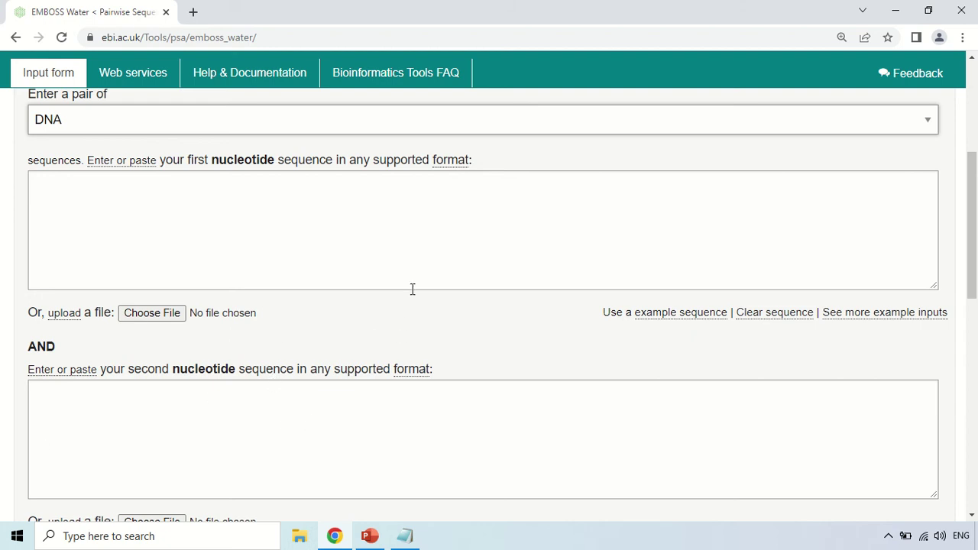
left_click(411, 536)
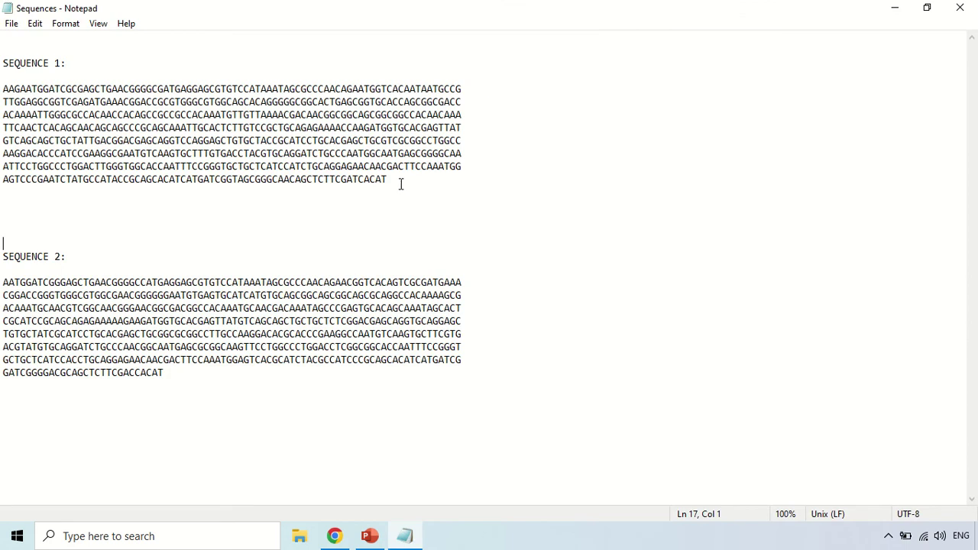
Step: Copy all of Sequence 1 from the Notepad Sequences file and return to Chrome
left_click_drag(402, 183, 3, 89)
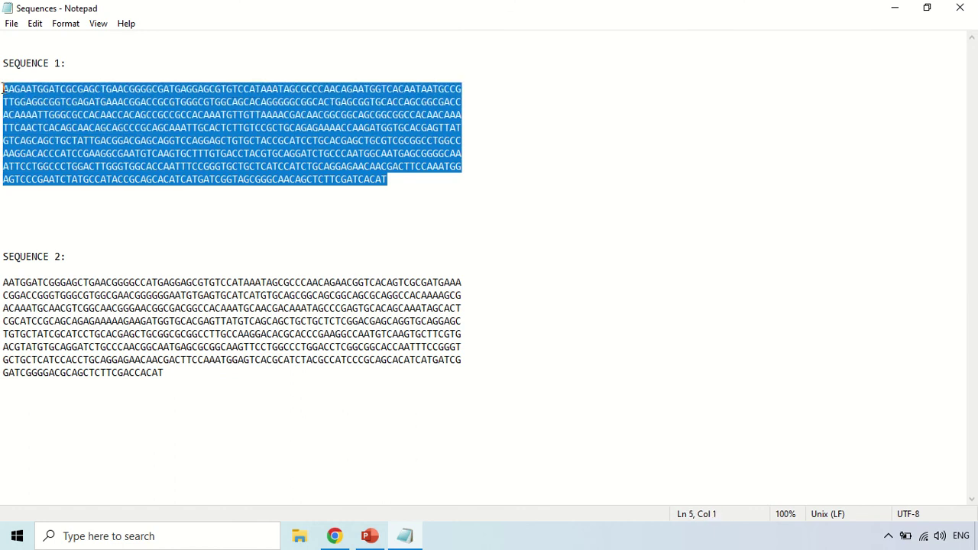
right_click(182, 110)
left_click(218, 156)
left_click(334, 536)
Step: Paste Sequence 1 into the first nucleotide sequence box
left_click(340, 208)
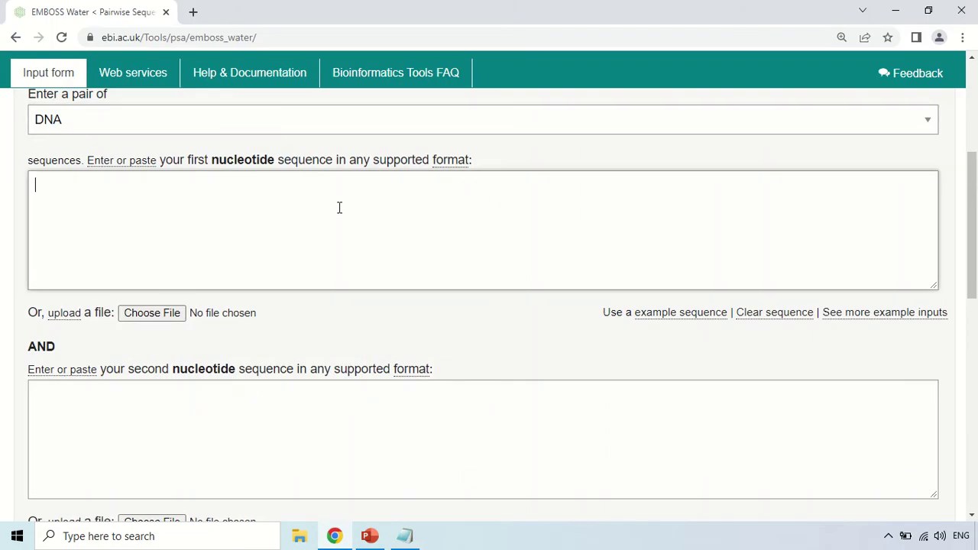
right_click(341, 208)
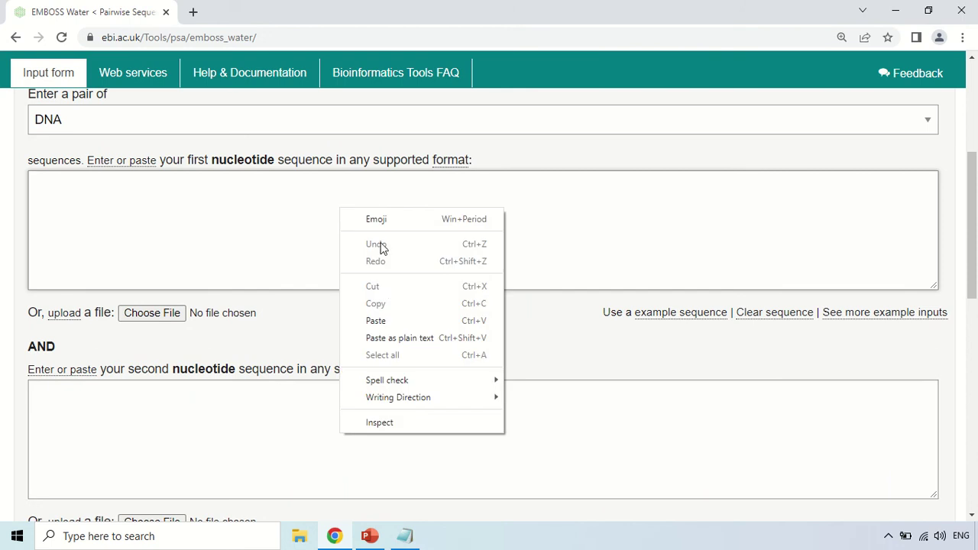
left_click(388, 316)
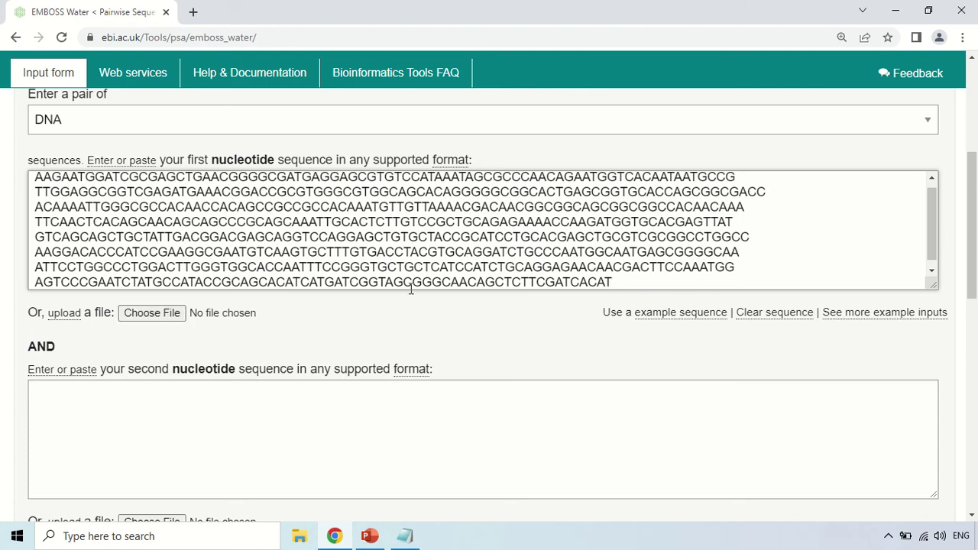
scroll(424, 285, "down", 1)
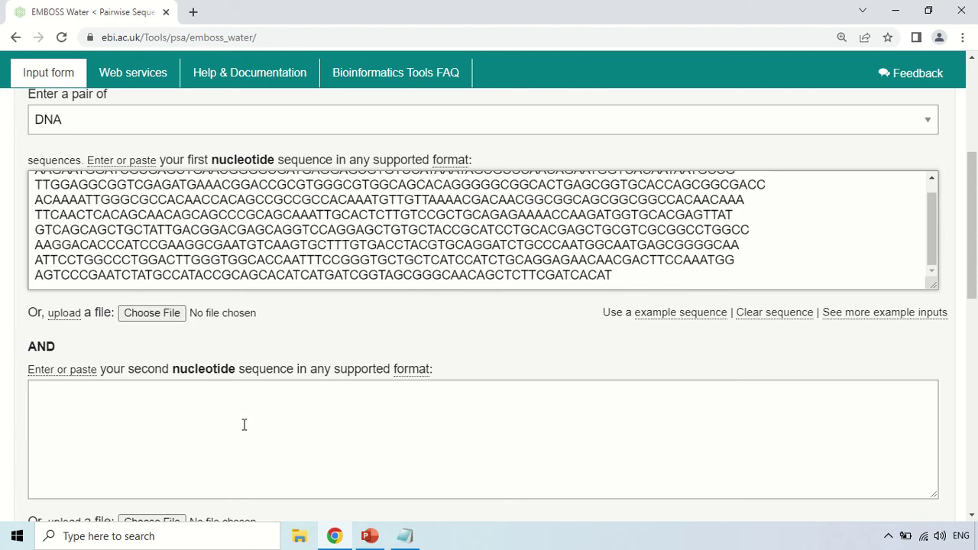
Step: Select and copy all of Sequence 2 in the Notepad Sequences file
left_click(405, 537)
left_click(186, 254)
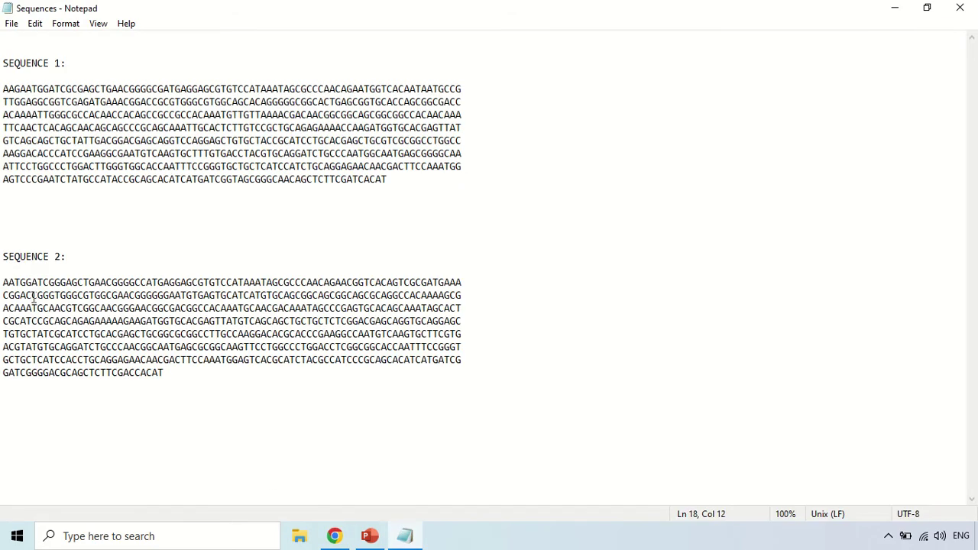
left_click_drag(5, 283, 194, 386)
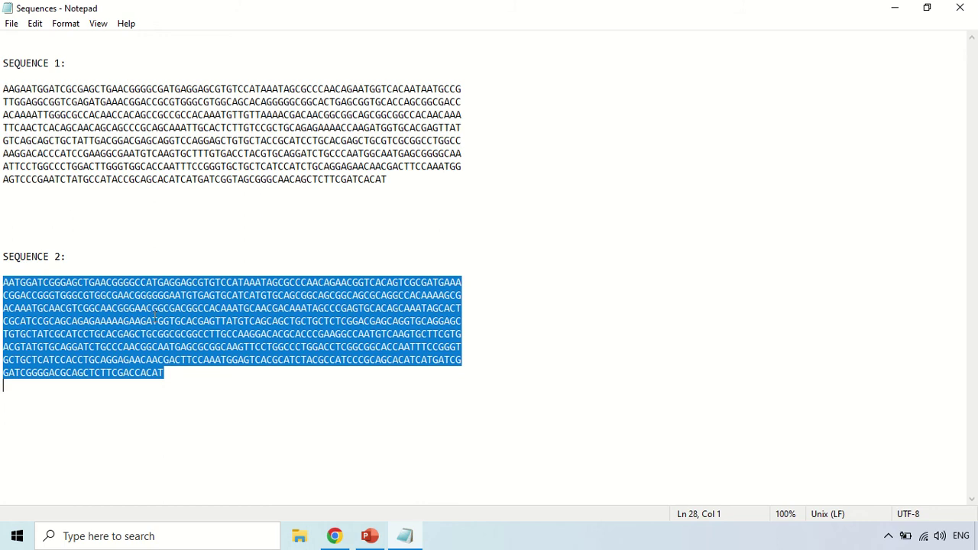
right_click(153, 319)
left_click(188, 144)
Step: Paste Sequence 2 into the second sequence box and scroll down to STEP 3
left_click(334, 536)
scroll(247, 323, "down", 1)
scroll(248, 322, "down", 2)
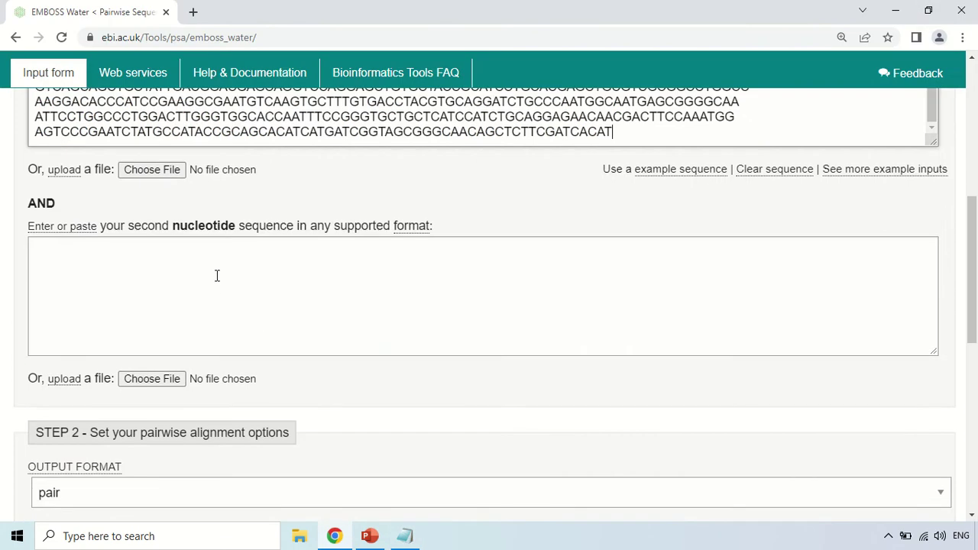
right_click(216, 275)
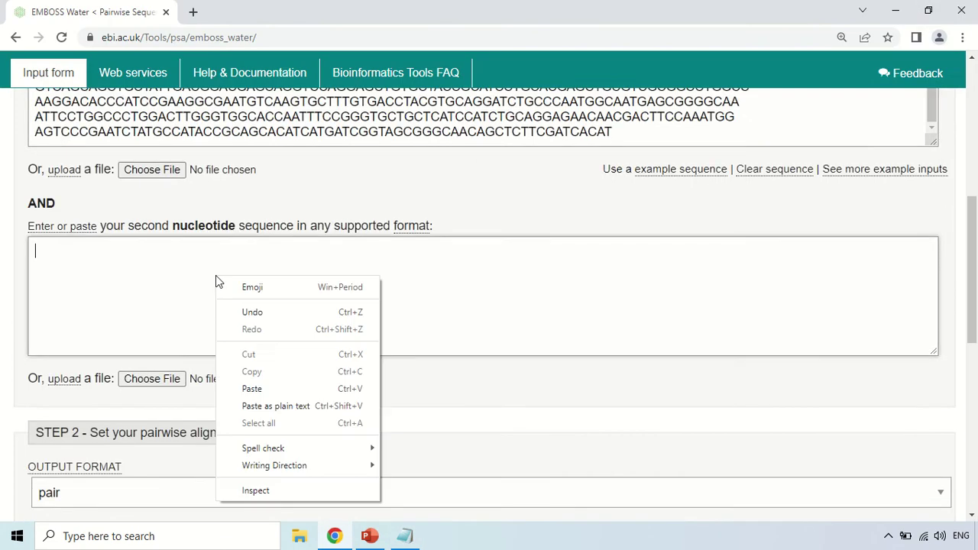
left_click(252, 388)
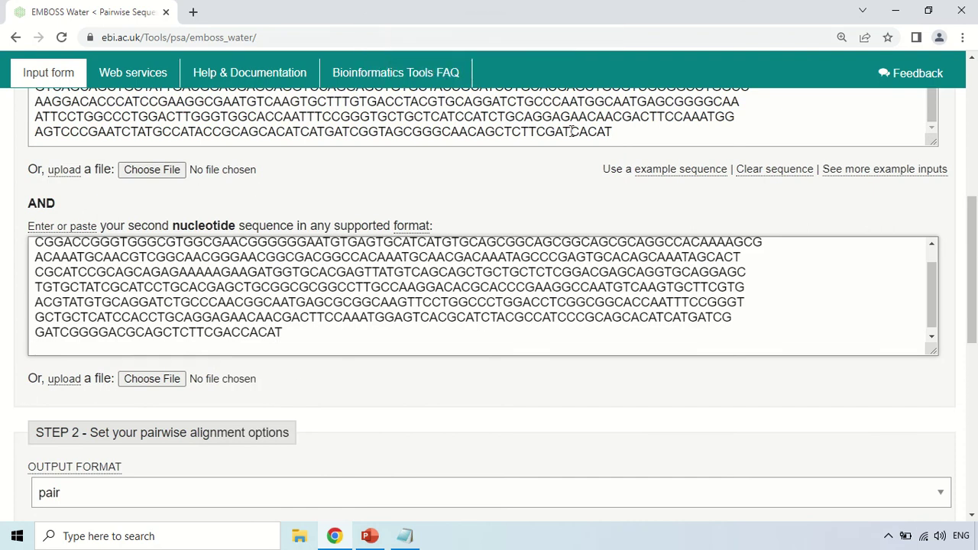
scroll(266, 194, "down", 1)
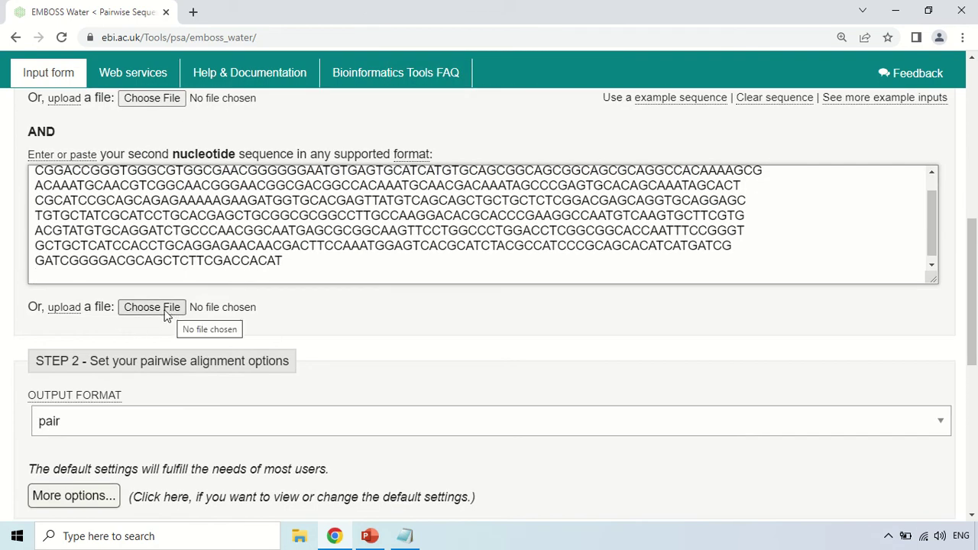
scroll(170, 314, "down", 2)
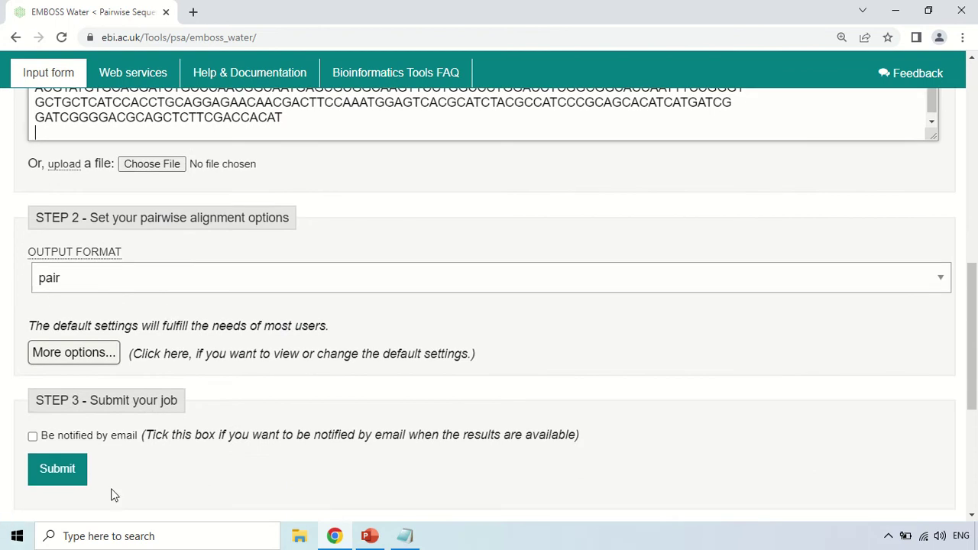
scroll(306, 428, "down", 2)
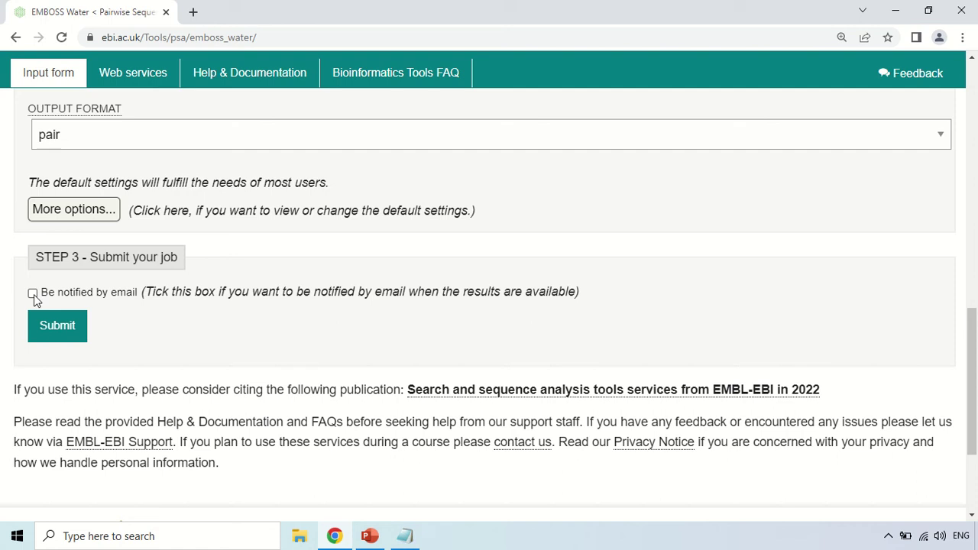
Step: Submit the alignment job and look over the water report header
left_click(58, 333)
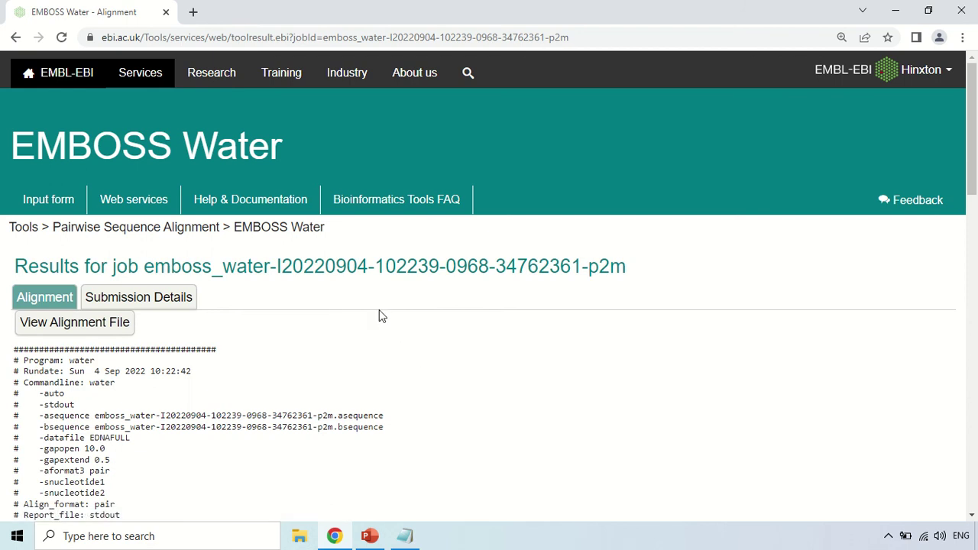
scroll(378, 311, "down", 2)
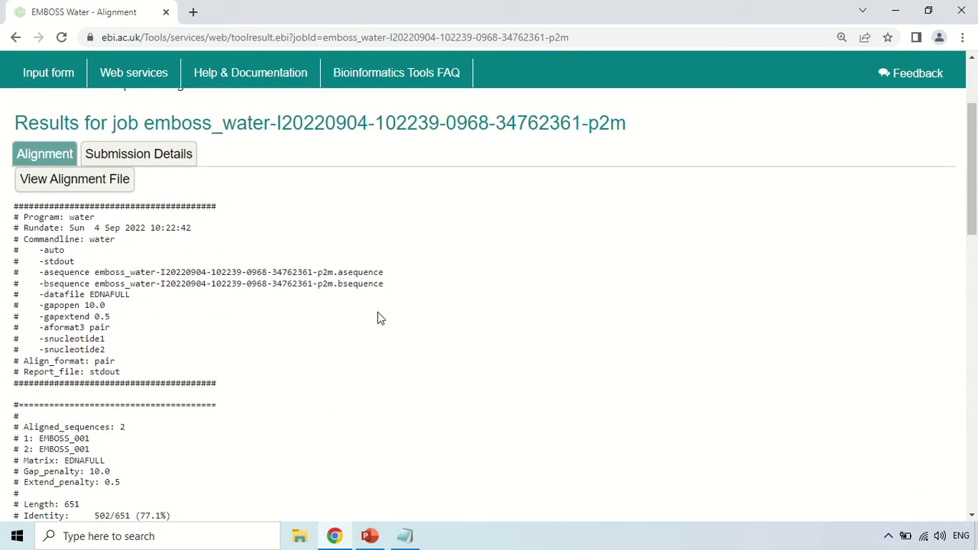
double_click(79, 218)
left_click_drag(71, 218, 110, 223)
left_click(38, 231)
scroll(203, 271, "down", 5)
scroll(252, 296, "up", 2)
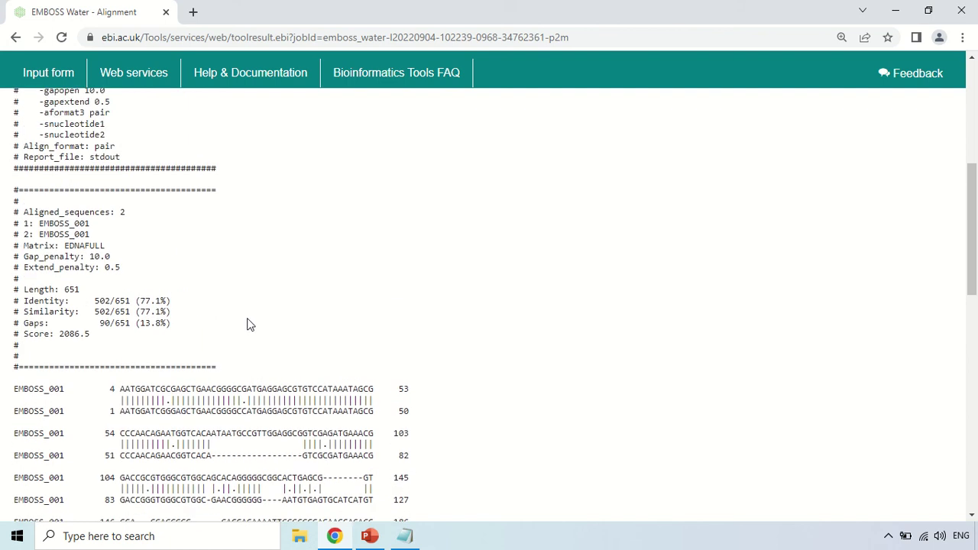
Step: Zoom the results to 175% and find the 77.1% identity over length 651
key("ctrl+plus")
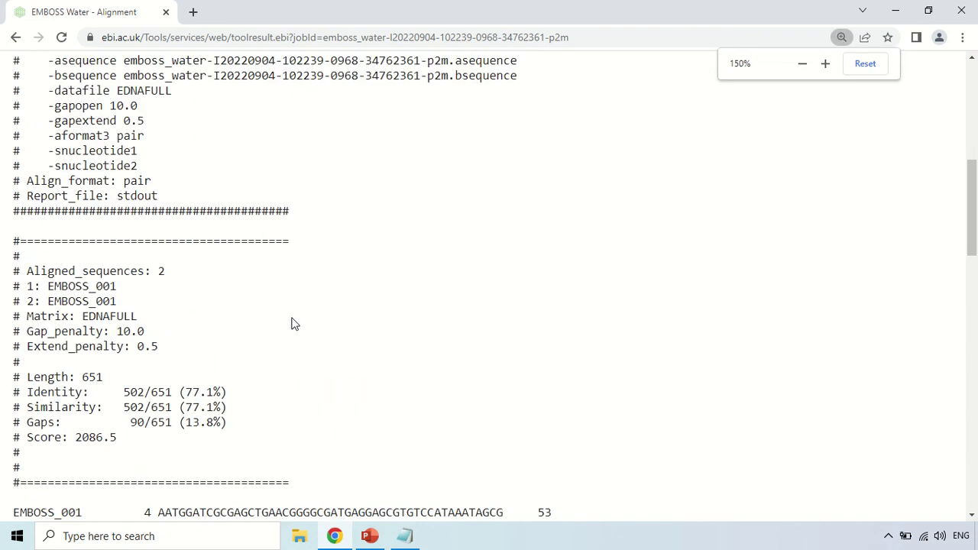
key("ctrl+plus")
scroll(298, 320, "down", 2)
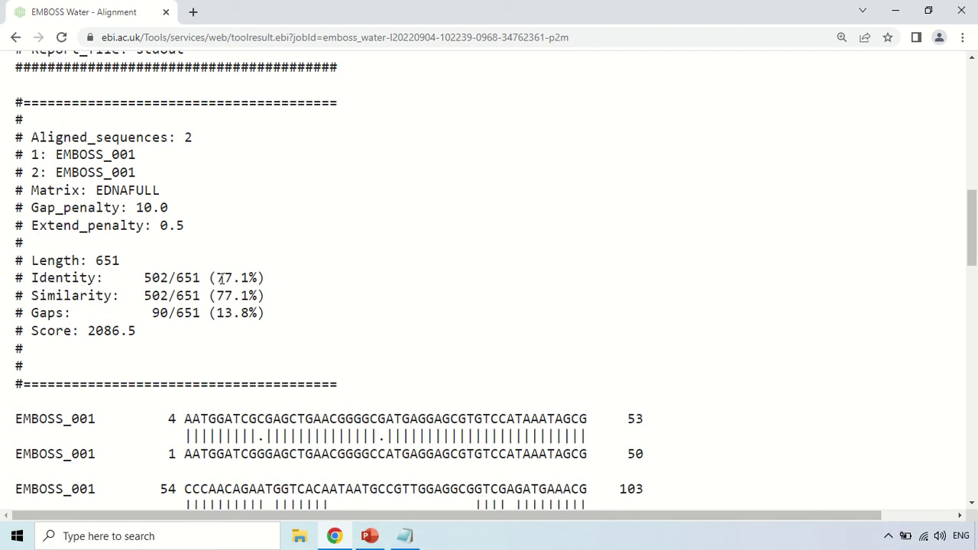
left_click_drag(218, 278, 260, 279)
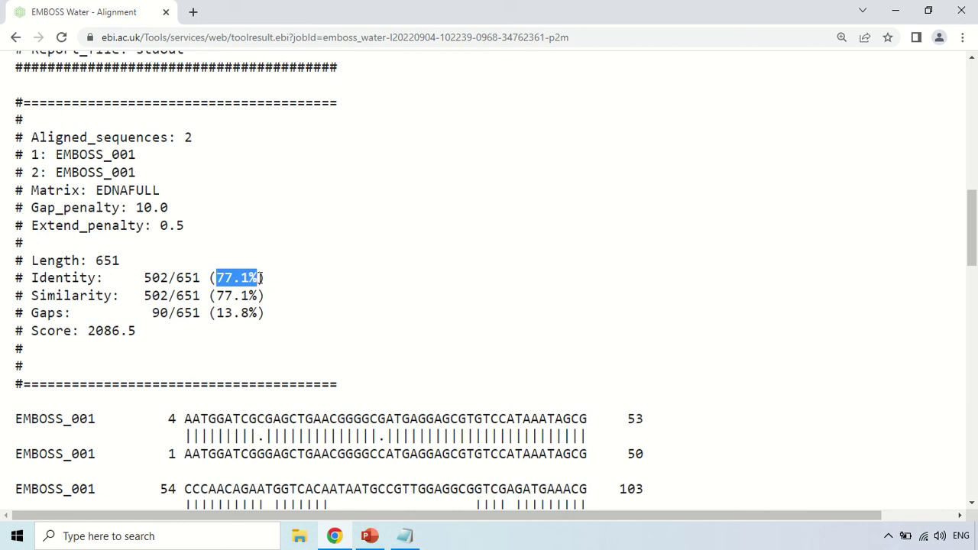
left_click(322, 300)
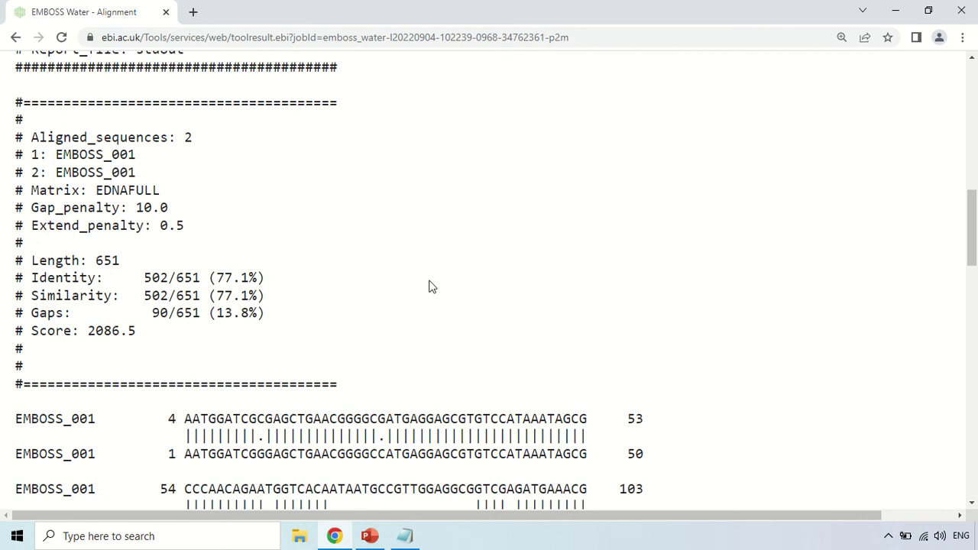
scroll(433, 286, "down", 2)
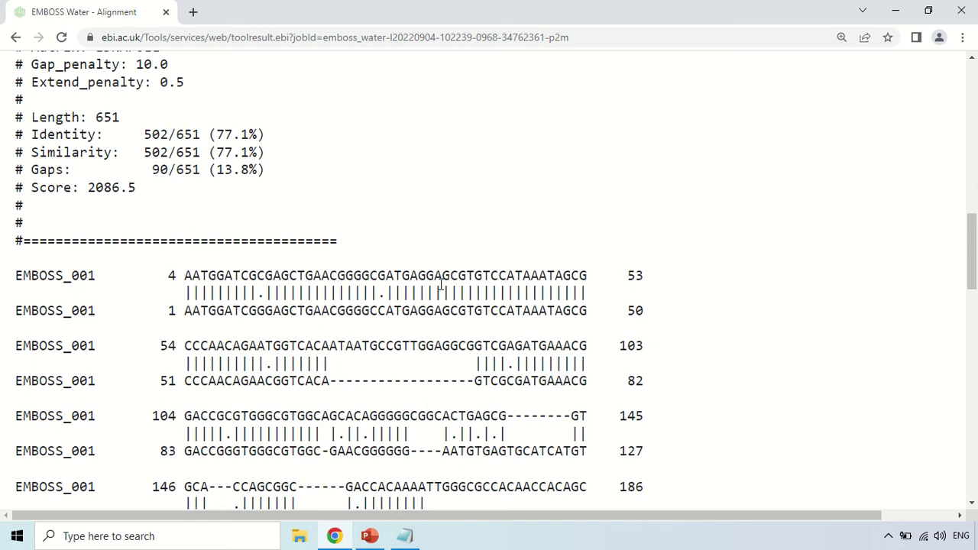
scroll(441, 285, "down", 1)
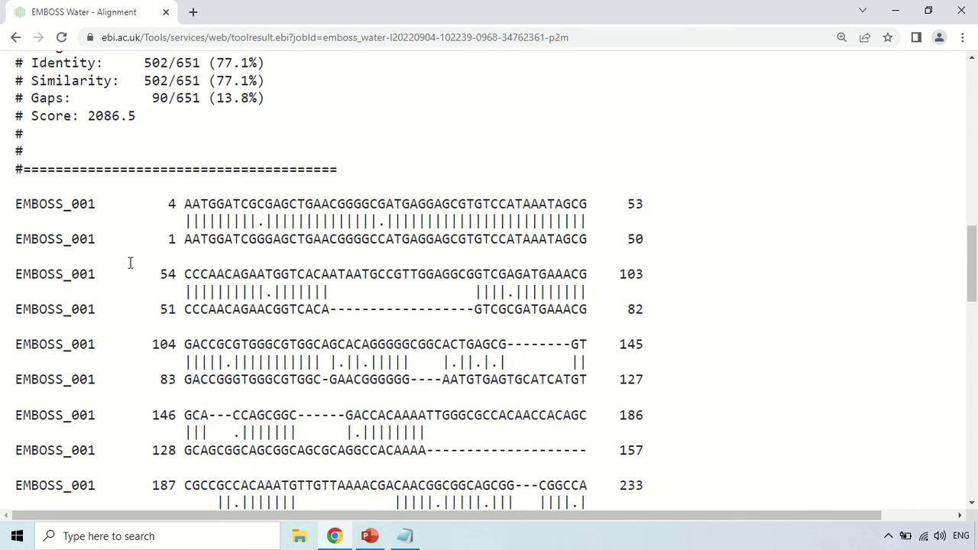
left_click_drag(185, 204, 548, 205)
left_click_drag(184, 237, 437, 252)
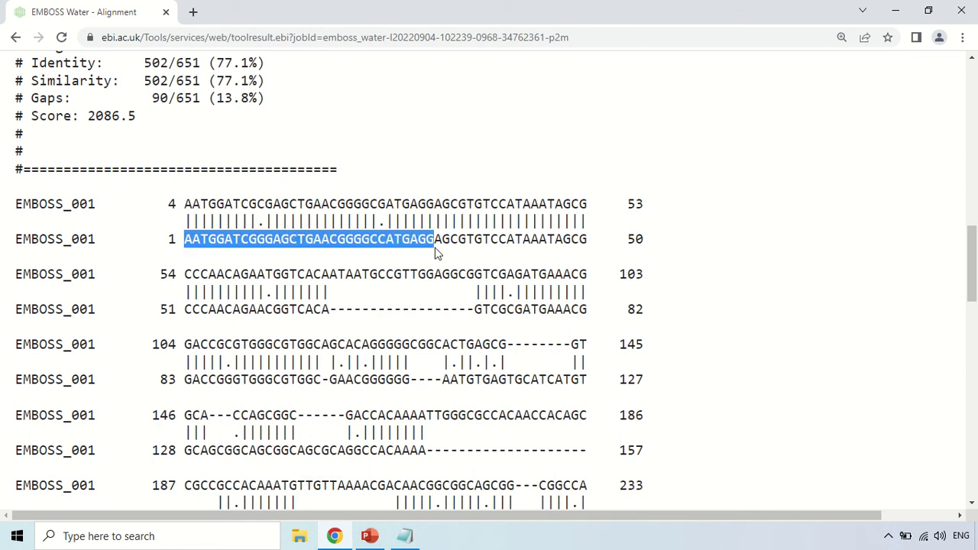
left_click(411, 161)
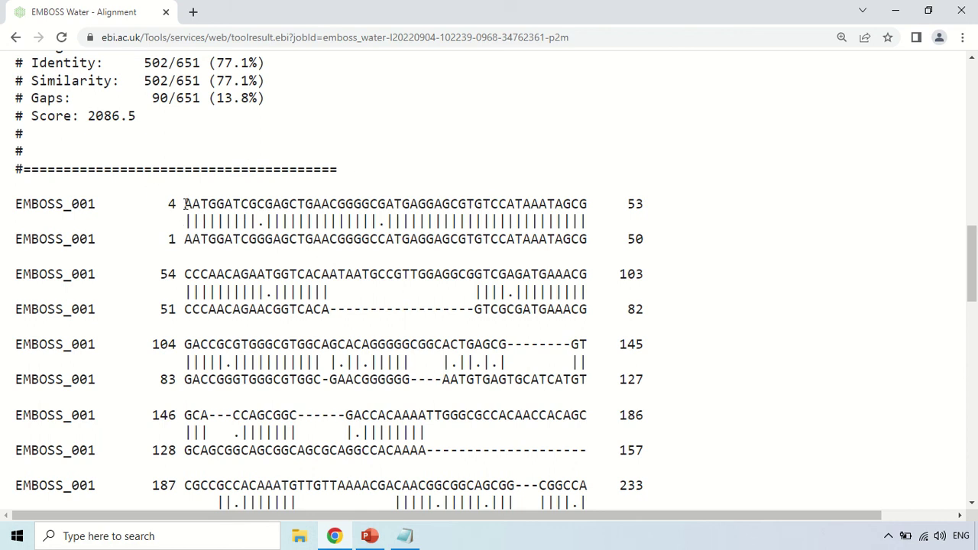
left_click_drag(185, 204, 194, 204)
left_click_drag(186, 240, 193, 240)
left_click(197, 246)
left_click_drag(258, 204, 265, 204)
left_click(266, 241)
left_click_drag(257, 239, 265, 240)
left_click(296, 258)
left_click_drag(265, 240, 266, 212)
left_click(262, 207)
left_click(299, 235)
scroll(406, 225, "down", 1)
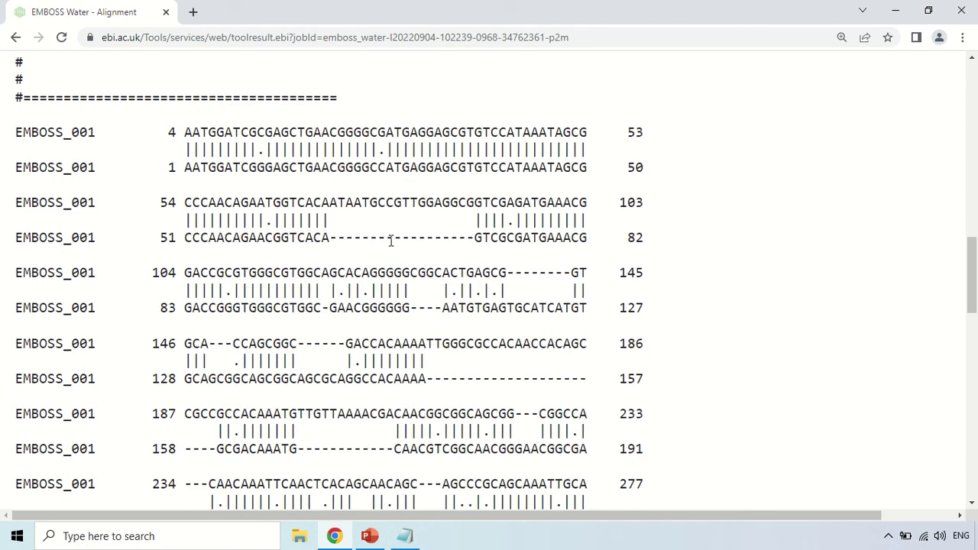
mouse_move(343, 238)
left_mouse_down()
mouse_move(394, 238)
mouse_move(356, 240)
left_mouse_up()
left_click(403, 252)
left_click(377, 239)
left_click_drag(345, 200, 460, 204)
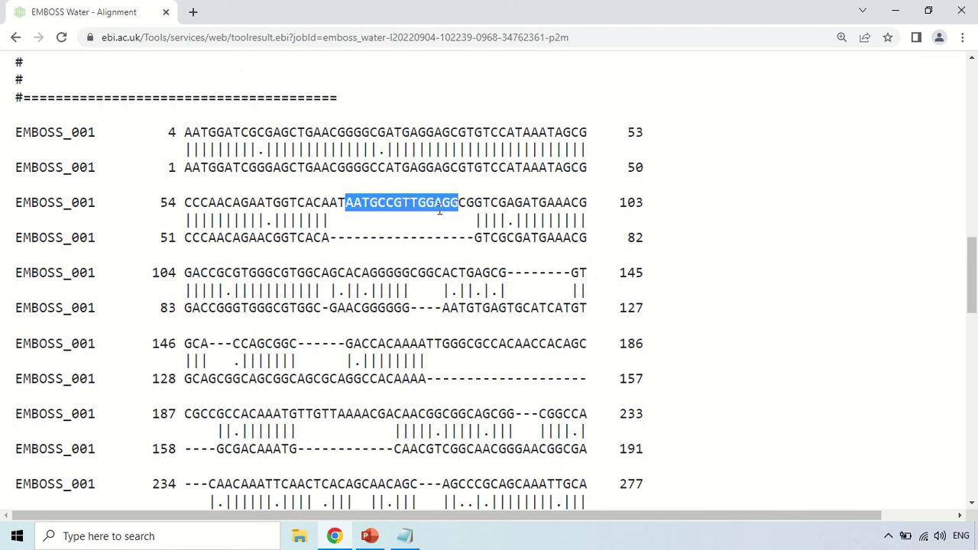
left_click_drag(338, 239, 422, 243)
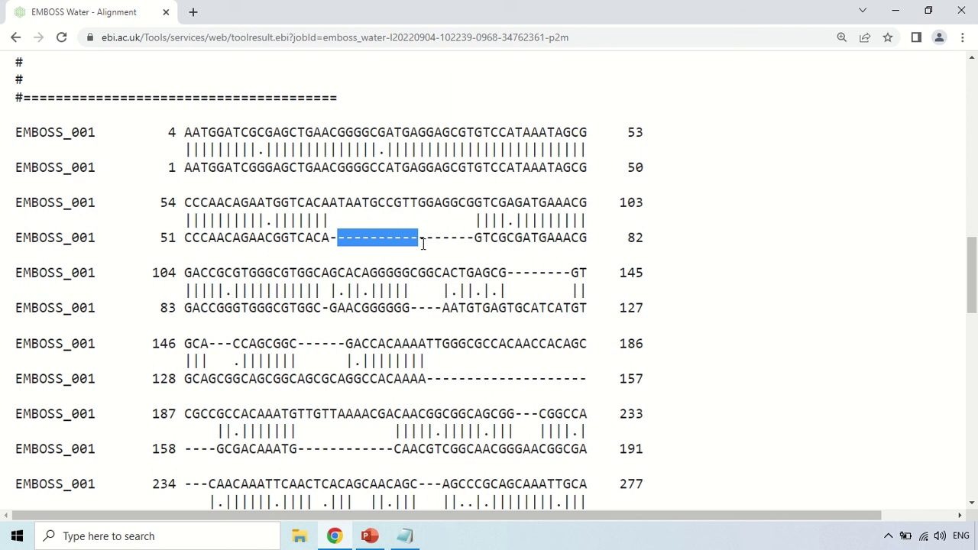
left_click_drag(338, 203, 421, 203)
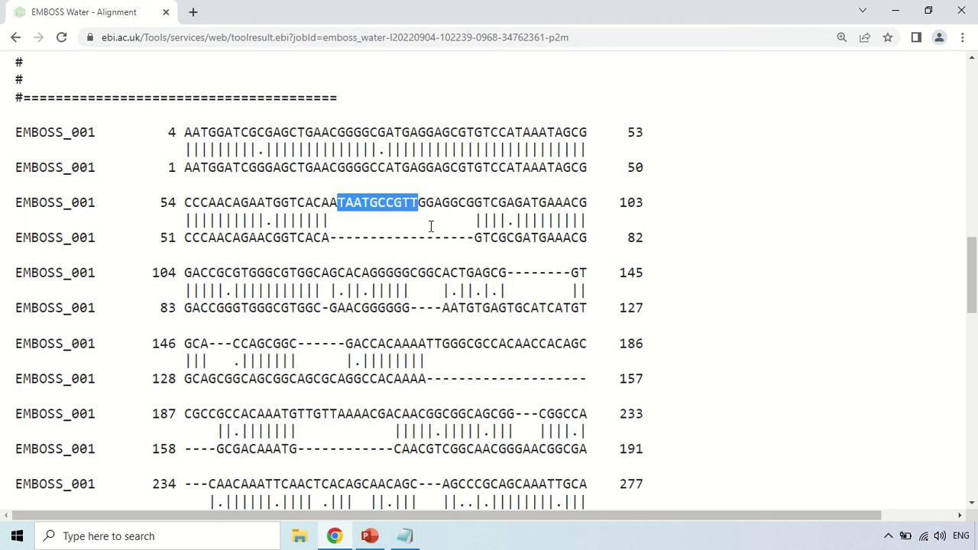
left_click_drag(345, 243, 395, 258)
left_click(394, 258)
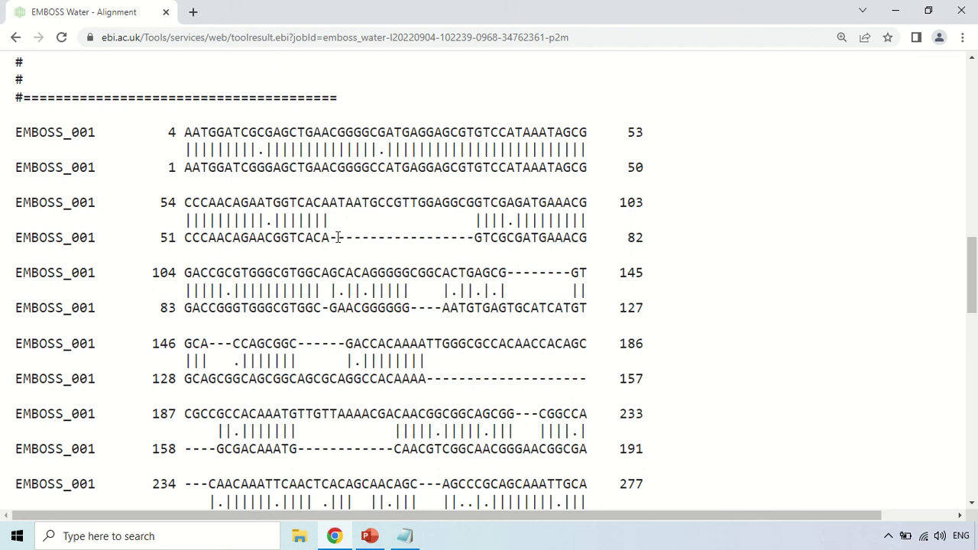
left_click_drag(337, 202, 426, 202)
left_click(435, 224)
scroll(435, 223, "down", 2)
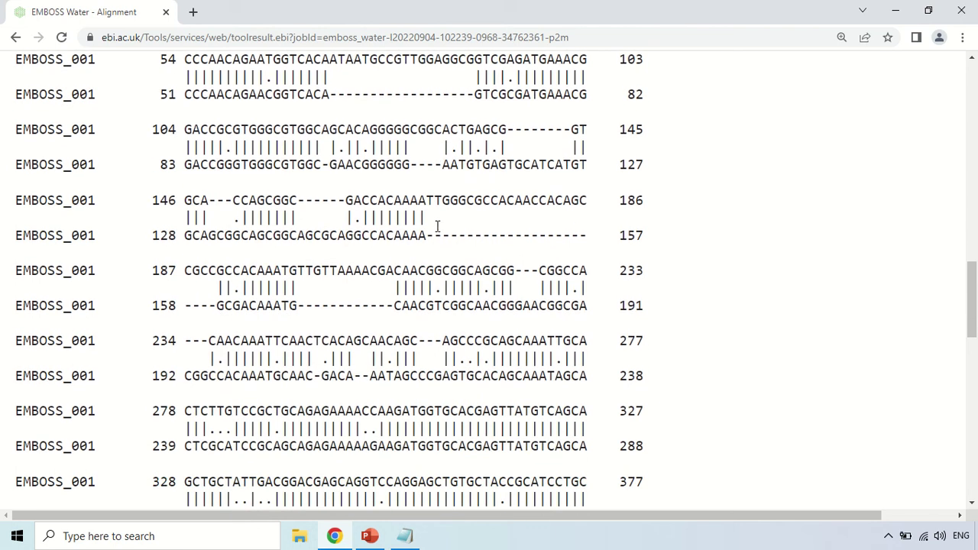
scroll(490, 224, "down", 7)
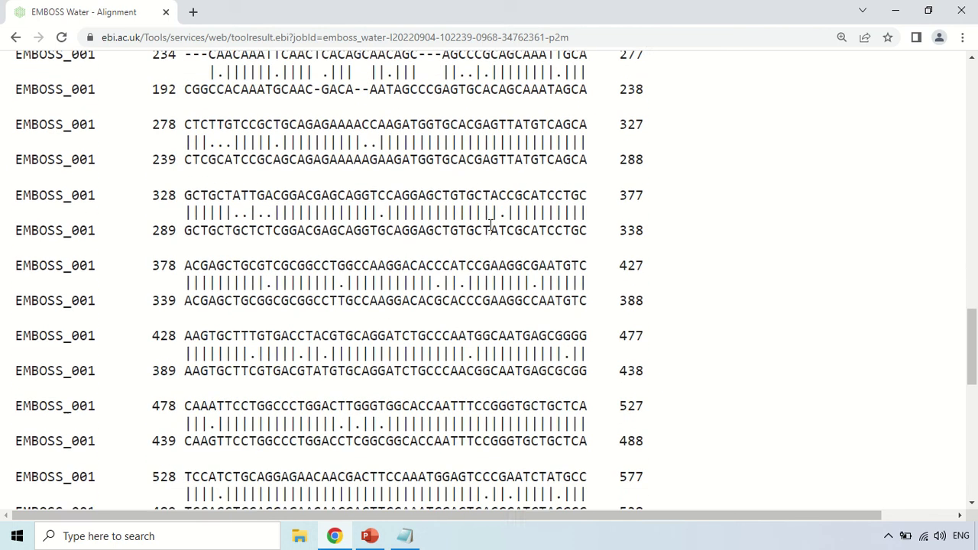
scroll(494, 243, "down", 1)
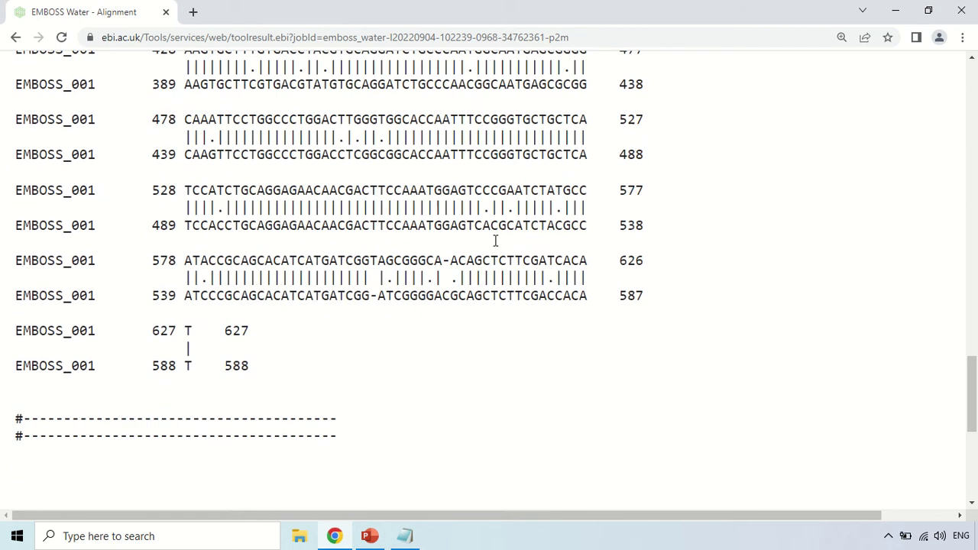
scroll(495, 245, "up", 6)
scroll(494, 246, "up", 8)
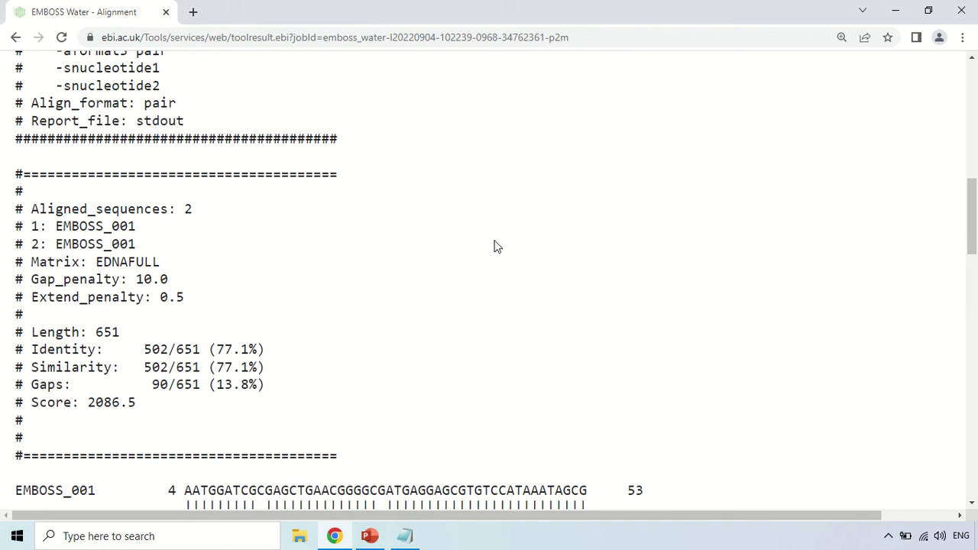
scroll(493, 246, "down", 4, "ctrl")
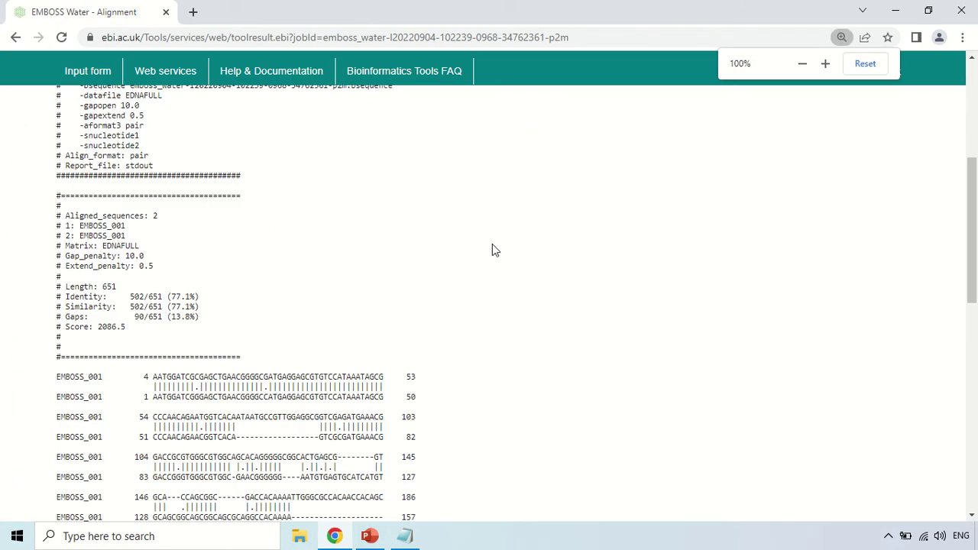
scroll(492, 244, "up", 4)
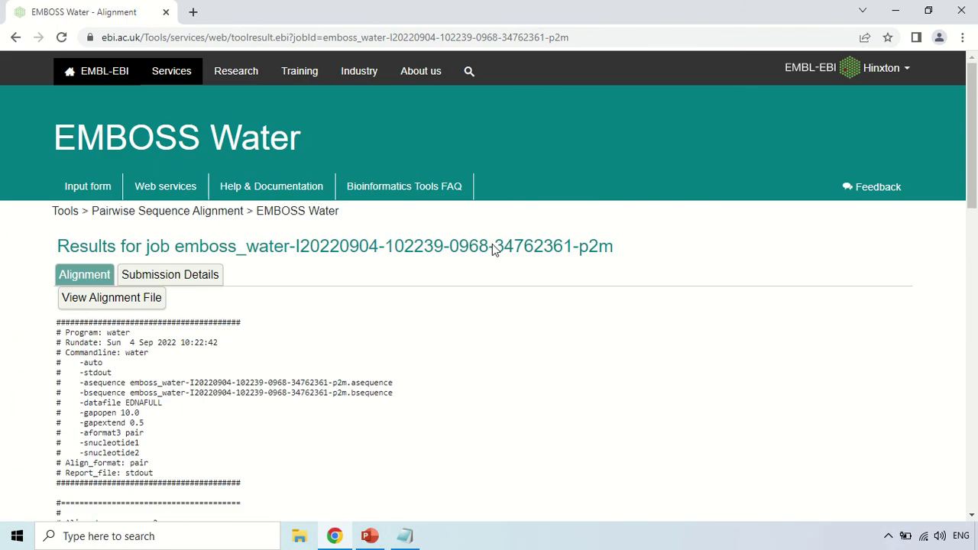
Step: Review Submission Details, picking out program water and the First Input Sequence heading
left_click(194, 281)
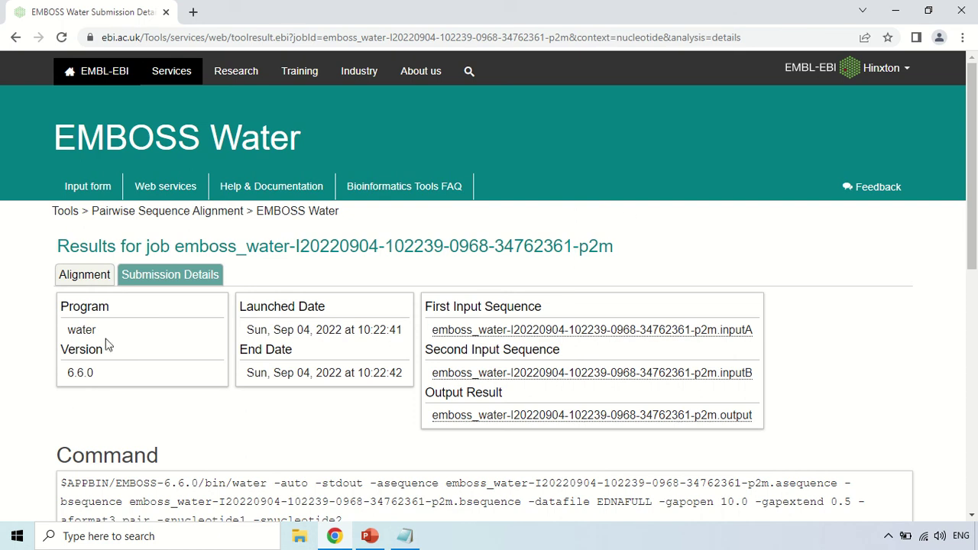
double_click(89, 330)
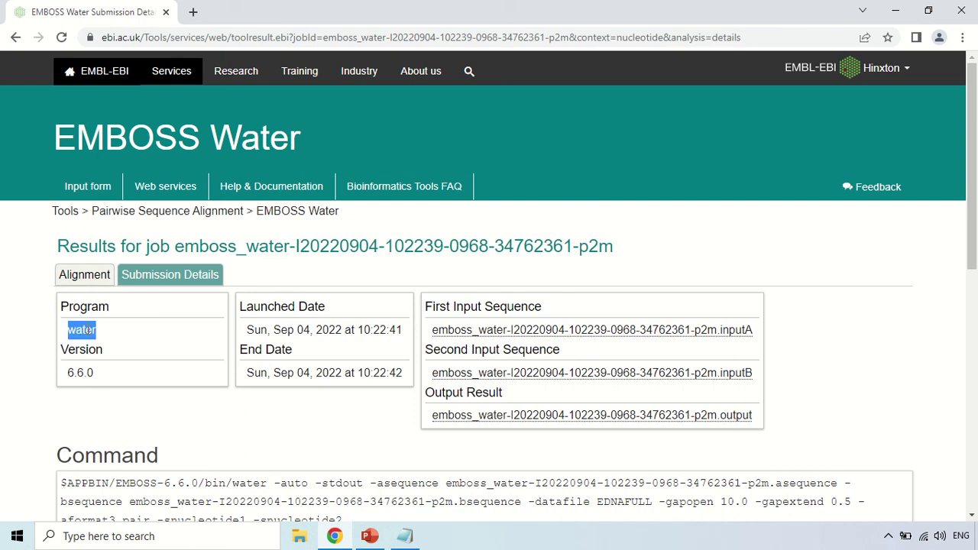
left_click(69, 377)
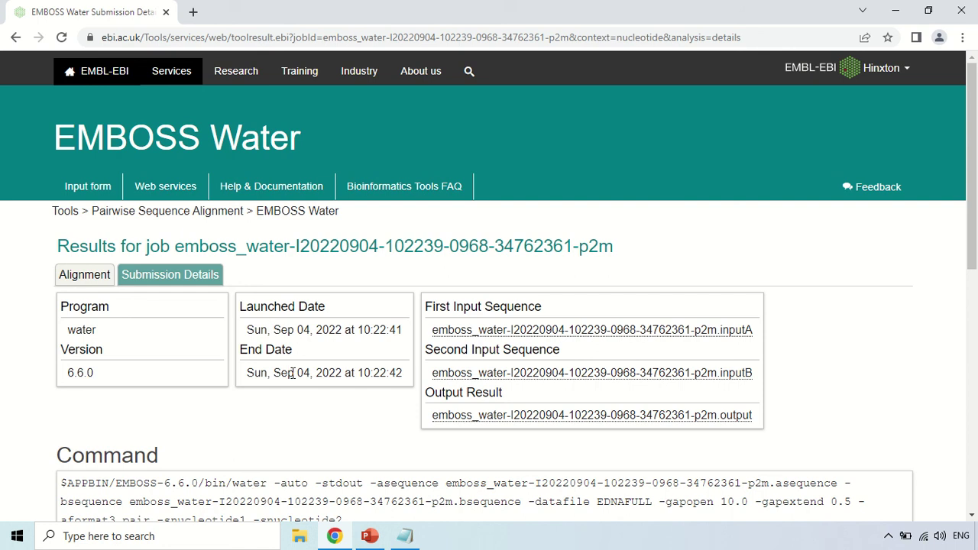
scroll(703, 290, "down", 1)
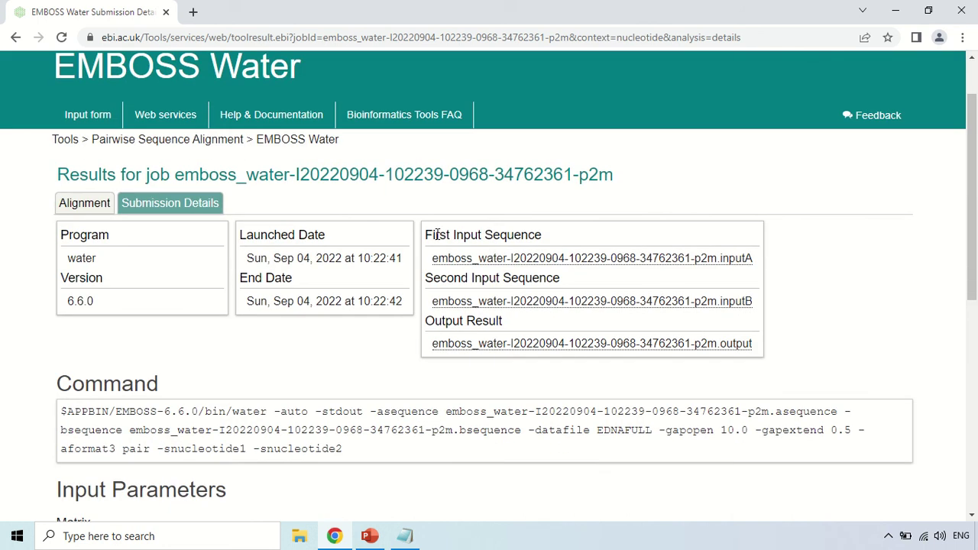
left_click_drag(426, 235, 563, 243)
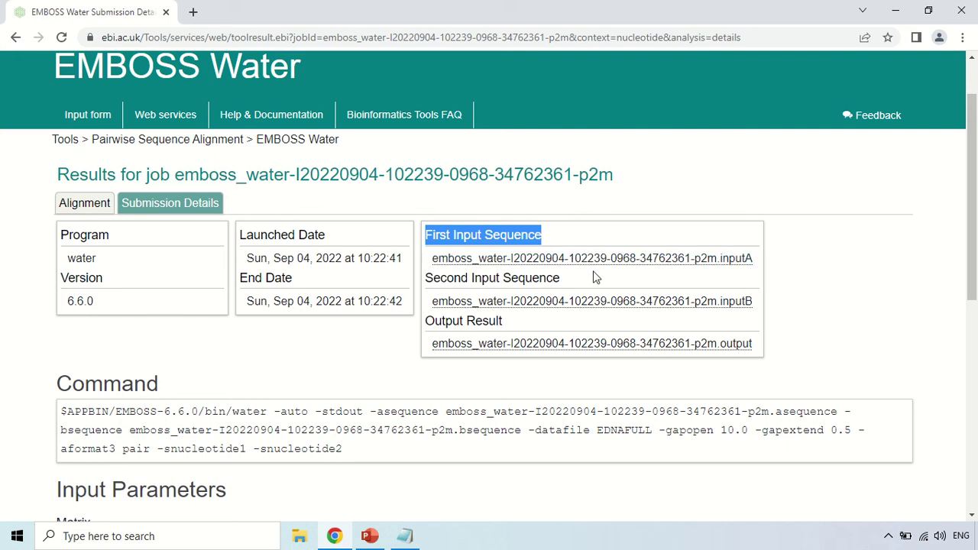
left_click(593, 277)
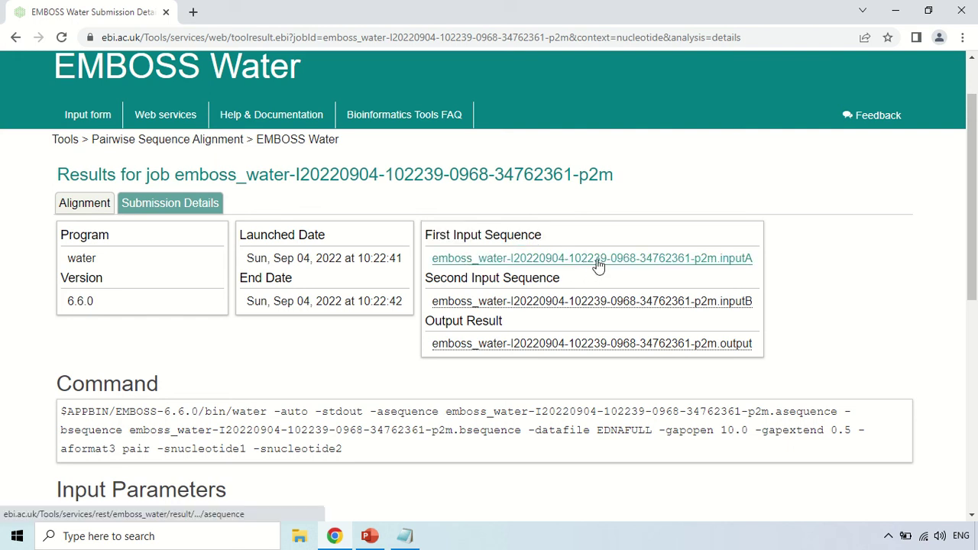
left_click(598, 264)
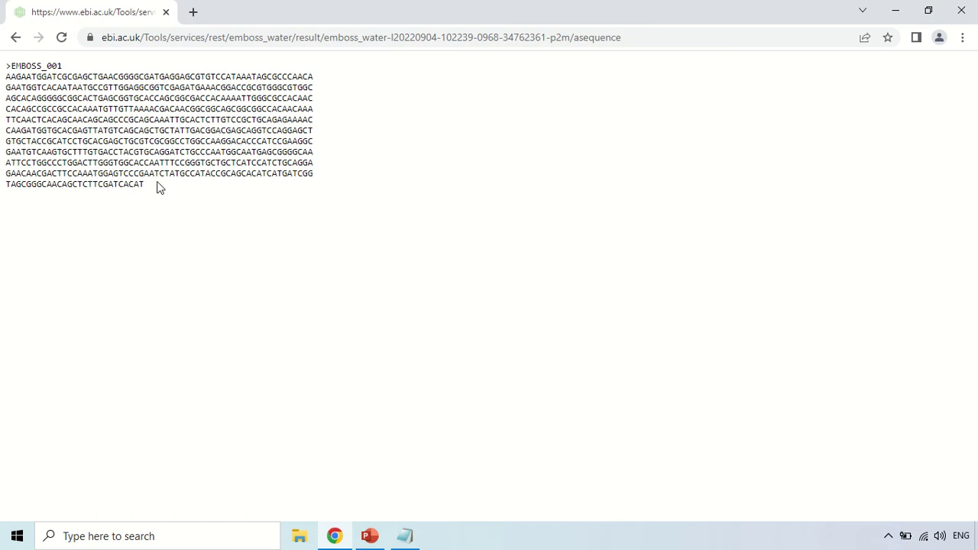
left_click(15, 38)
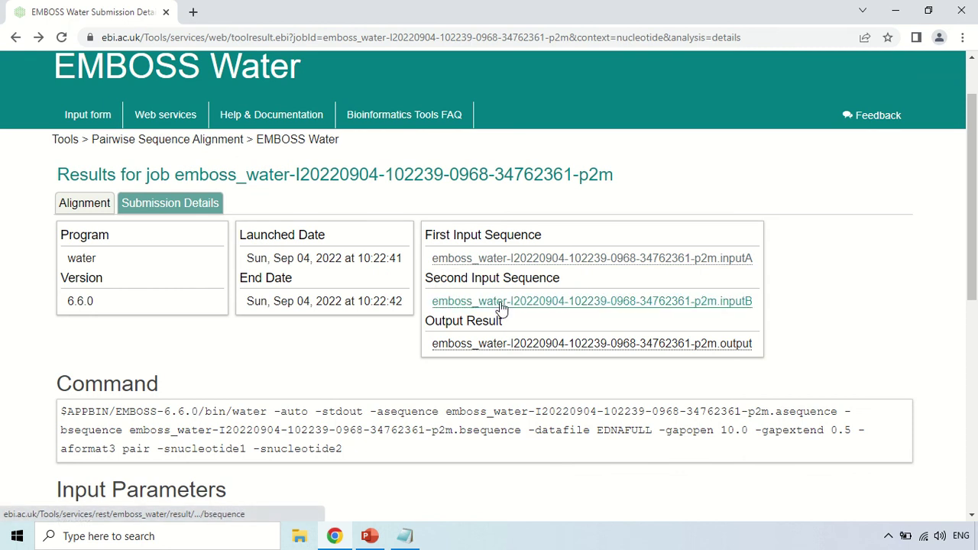
left_click_drag(428, 280, 575, 291)
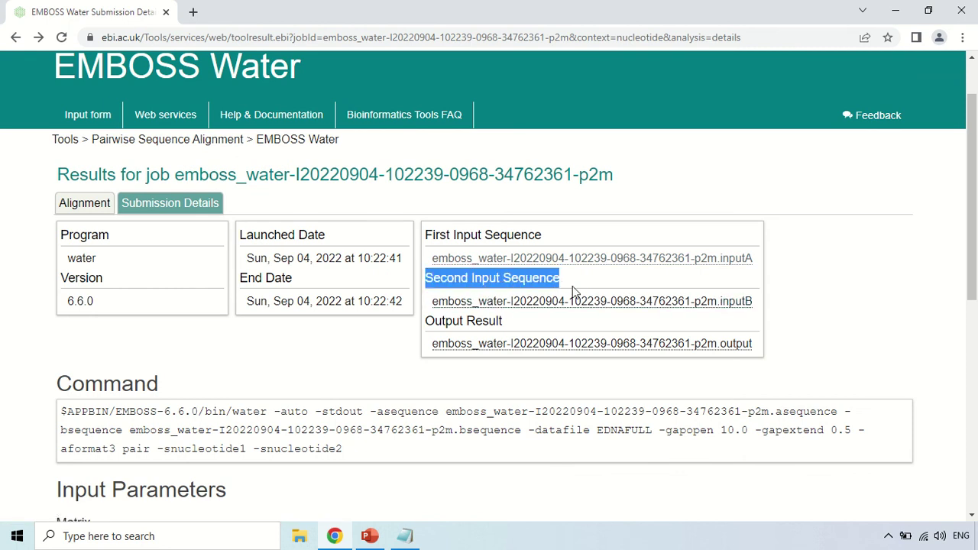
left_click(603, 321)
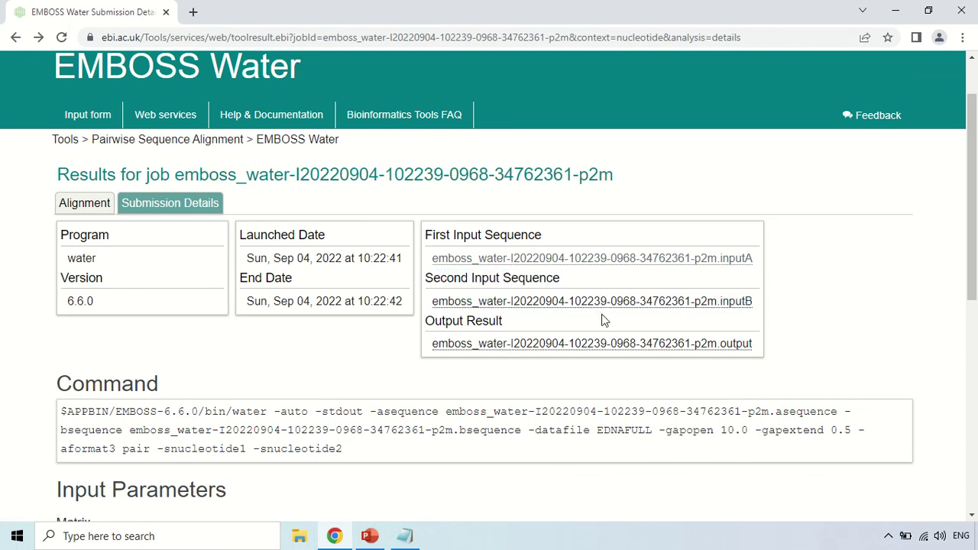
scroll(604, 321, "down", 1)
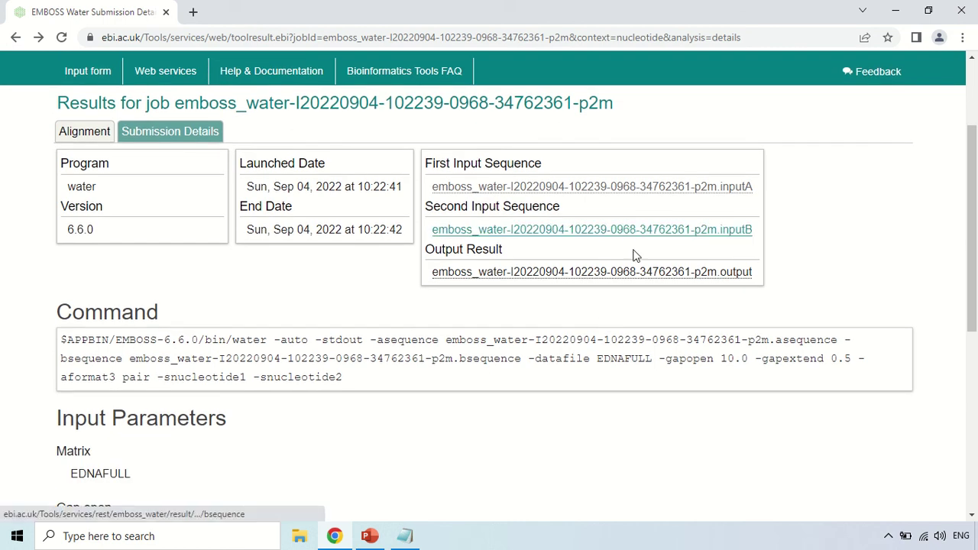
left_click(535, 282)
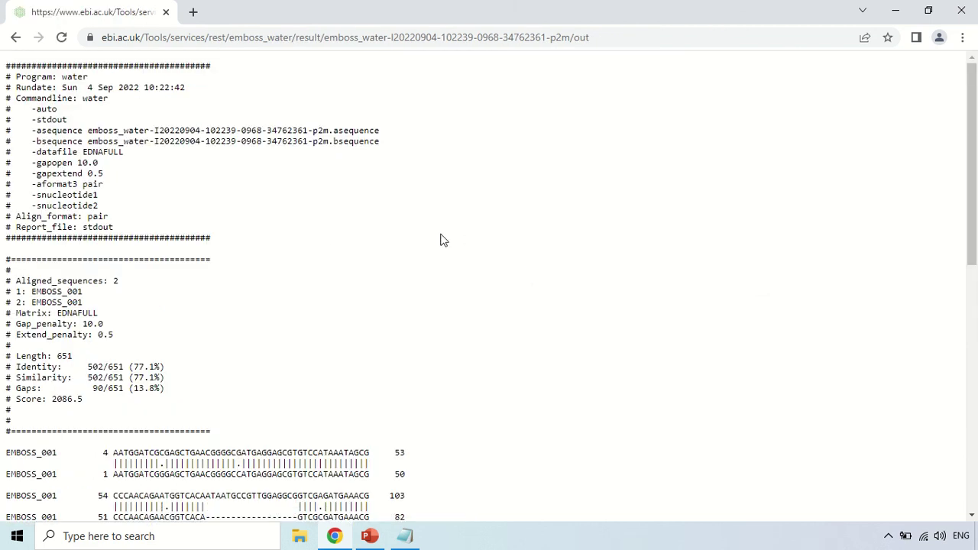
scroll(441, 245, "down", 8)
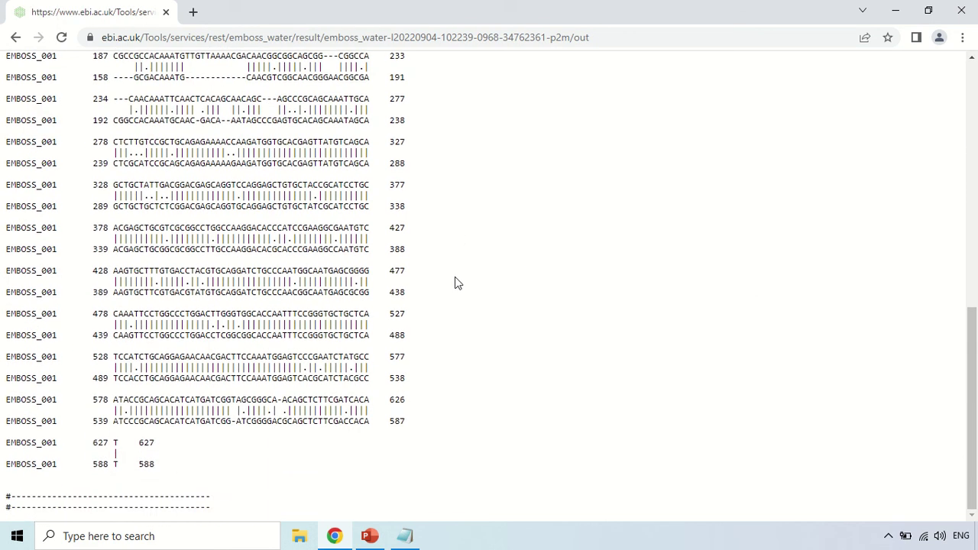
scroll(474, 279, "up", 8)
left_click(15, 37)
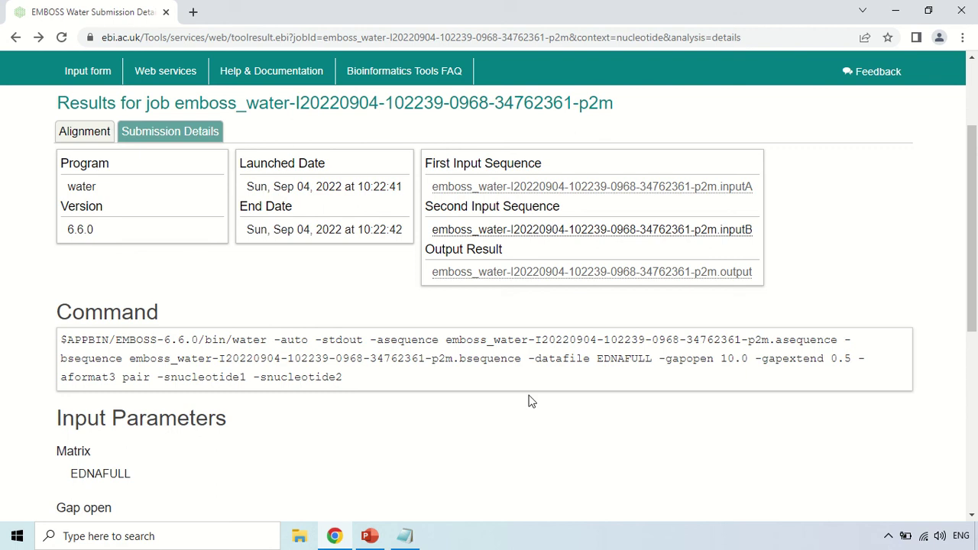
Step: Go back to the Alignment tab and scroll through the 77.1% identity report
left_click(84, 138)
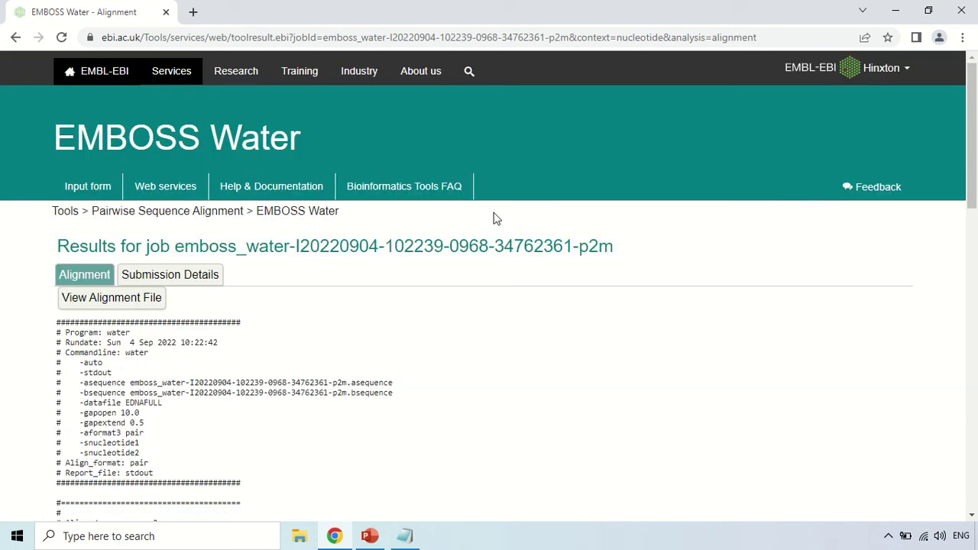
scroll(496, 220, "down", 5)
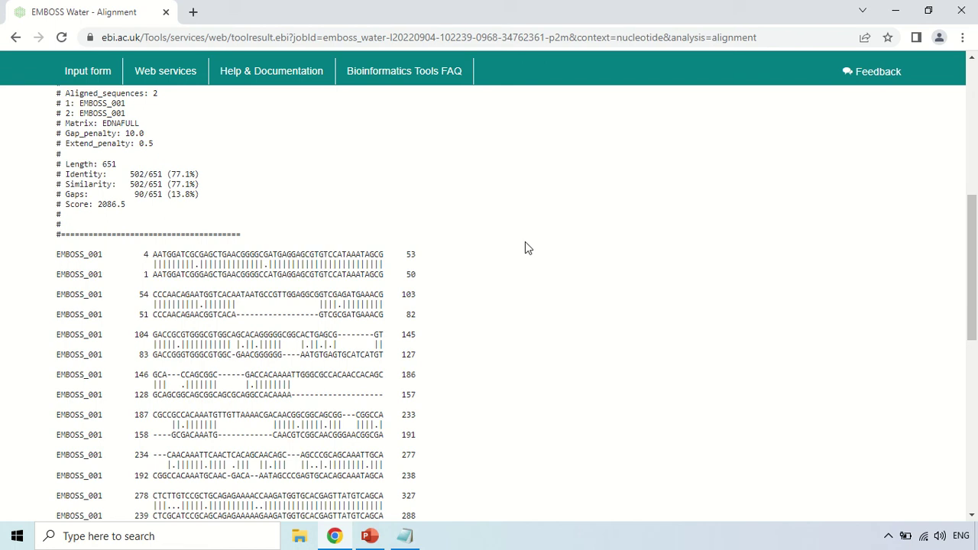
scroll(535, 276, "up", 5)
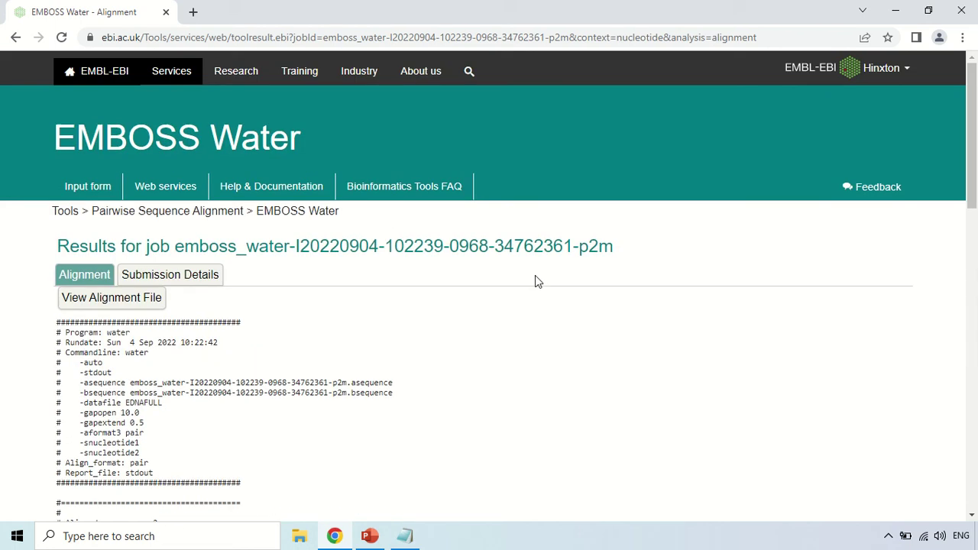